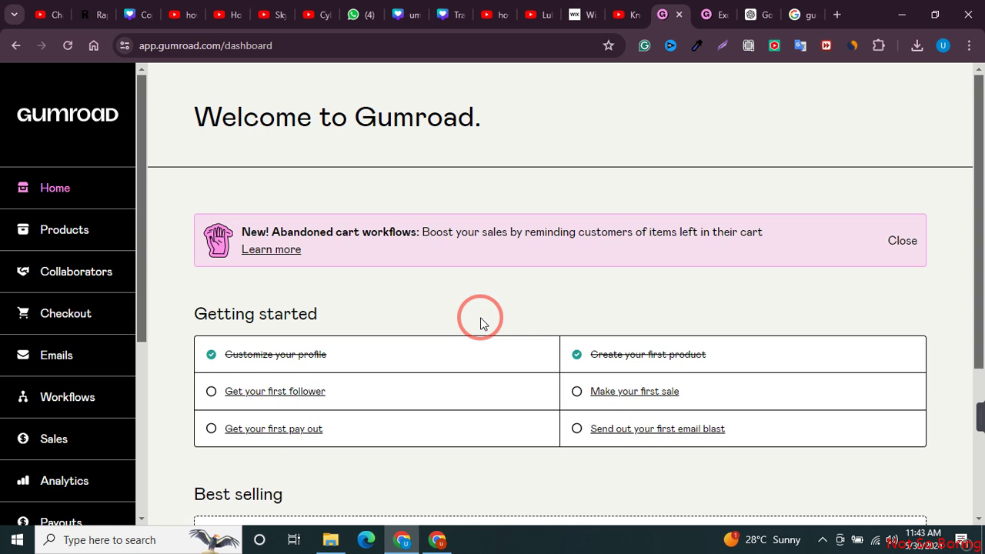
From the Products list, begin creating a new product.
left_click_drag(355, 116, 478, 127)
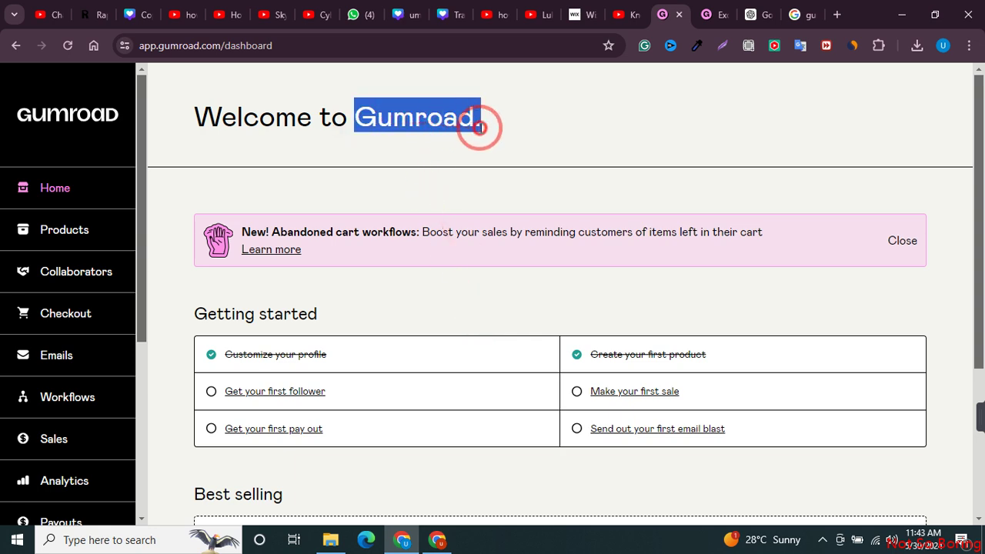
left_click(416, 228)
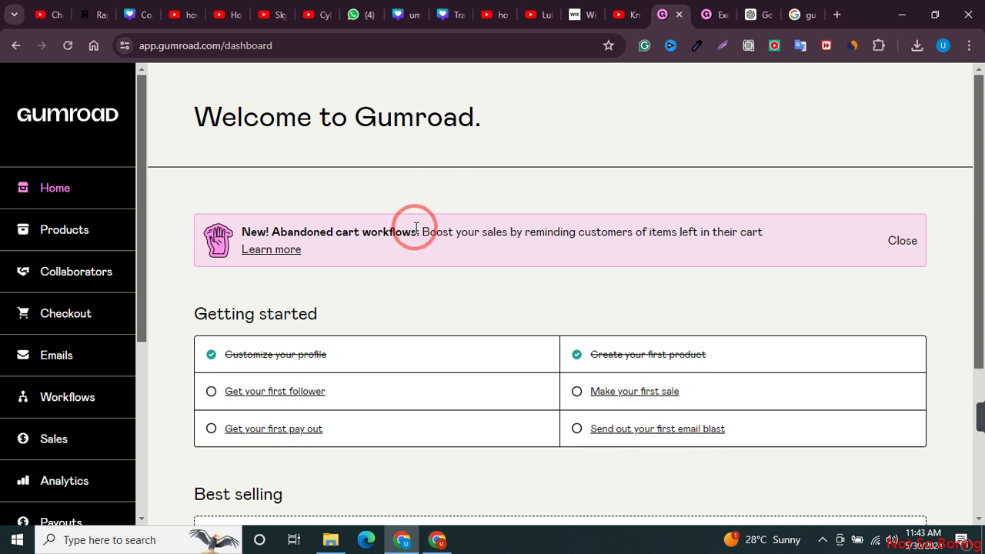
left_click_drag(356, 115, 484, 133)
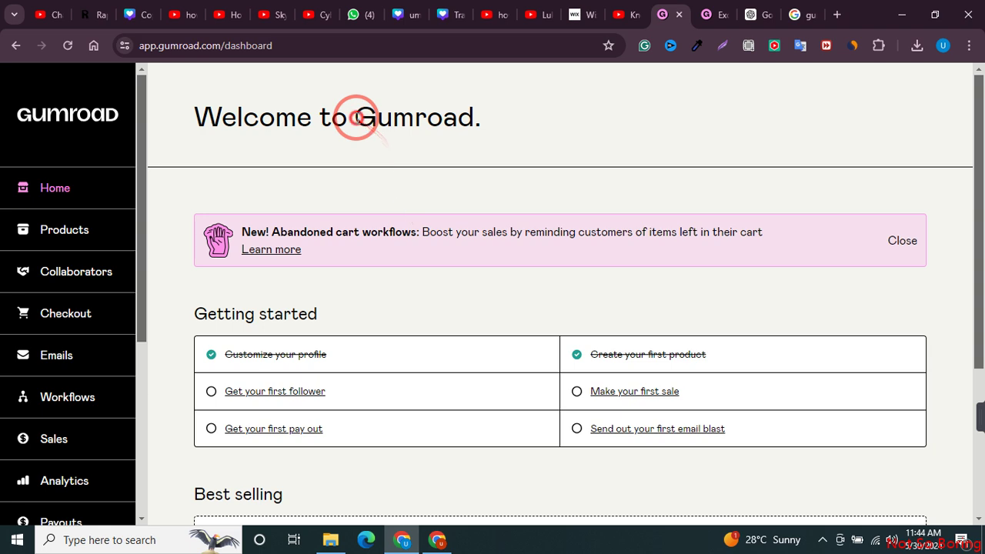
left_click(484, 133)
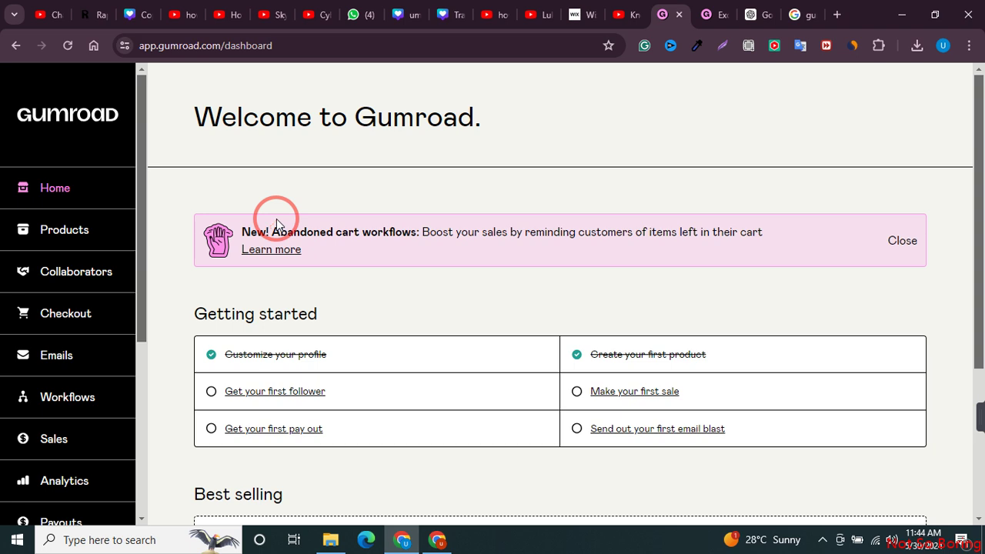
left_click(74, 239)
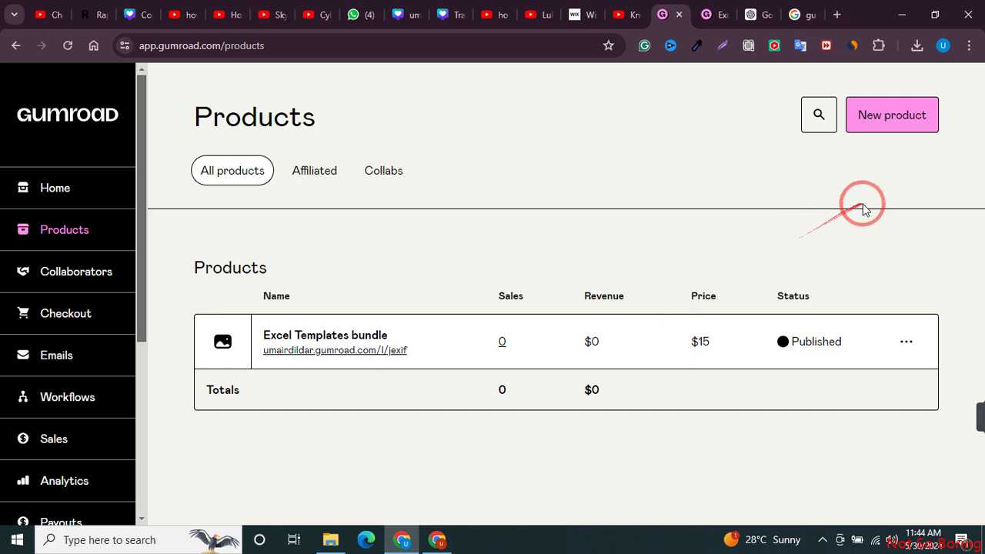
left_click(900, 125)
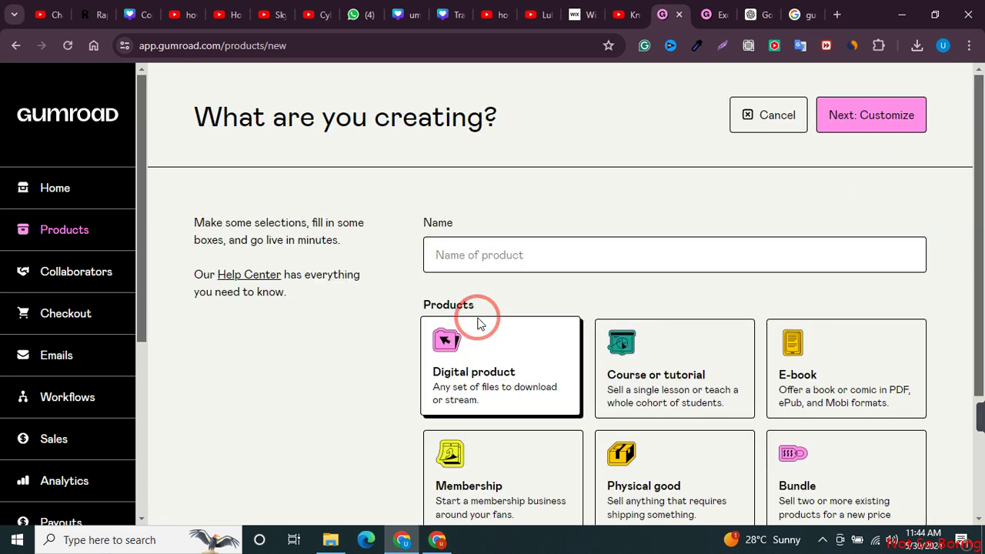
scroll(478, 323, "down", 1)
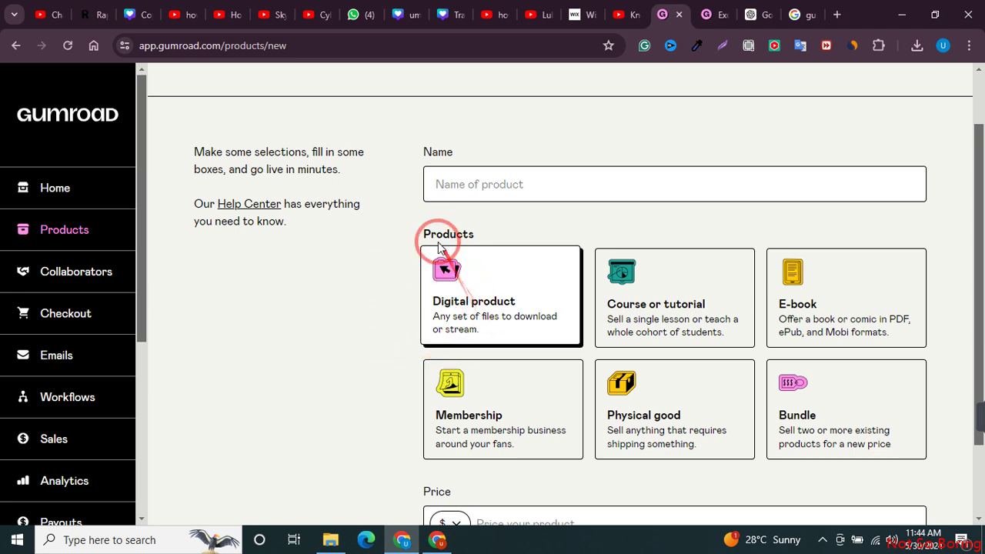
left_click_drag(403, 231, 483, 233)
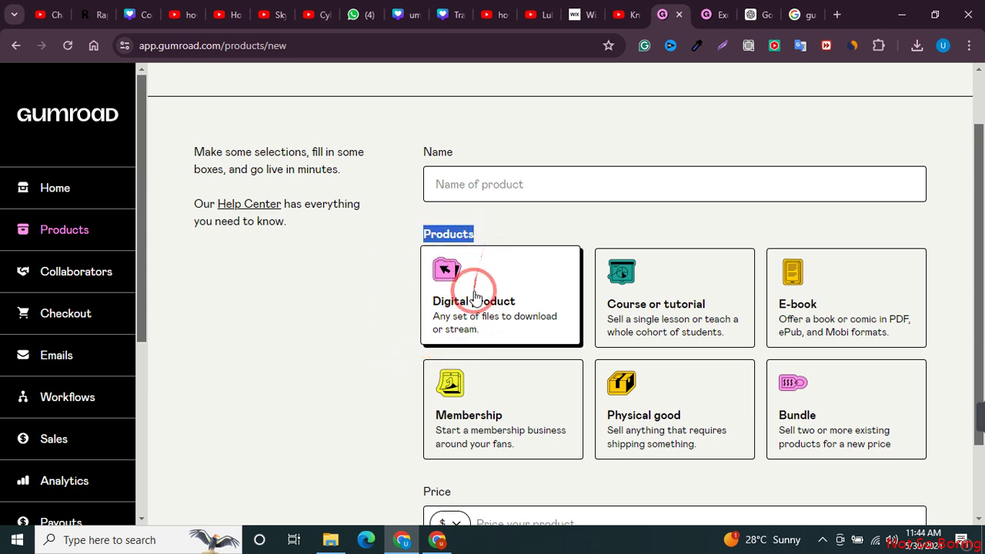
Try the Course, E-book, Membership, Physical good and Bundle types, then pick Digital product.
left_click(677, 312)
left_click(812, 311)
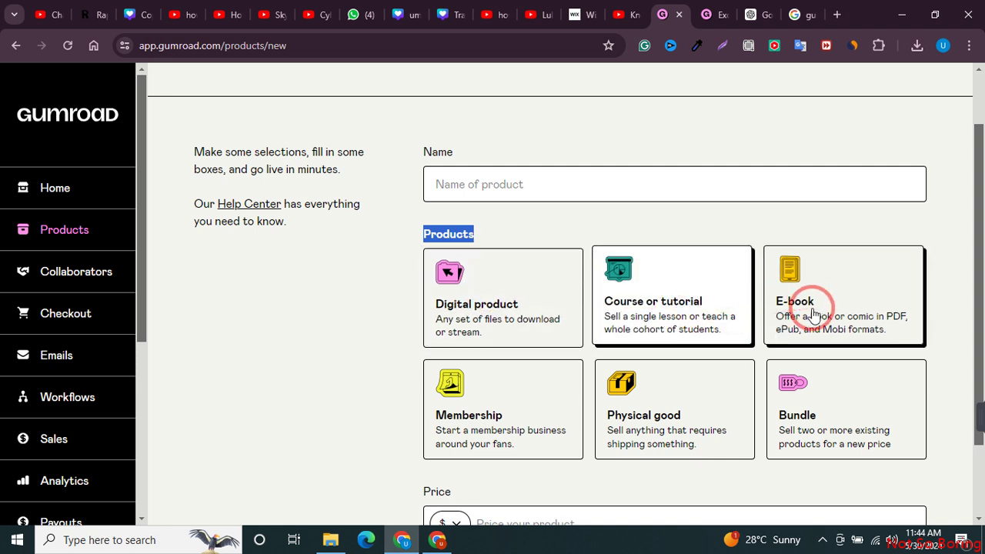
left_click(548, 402)
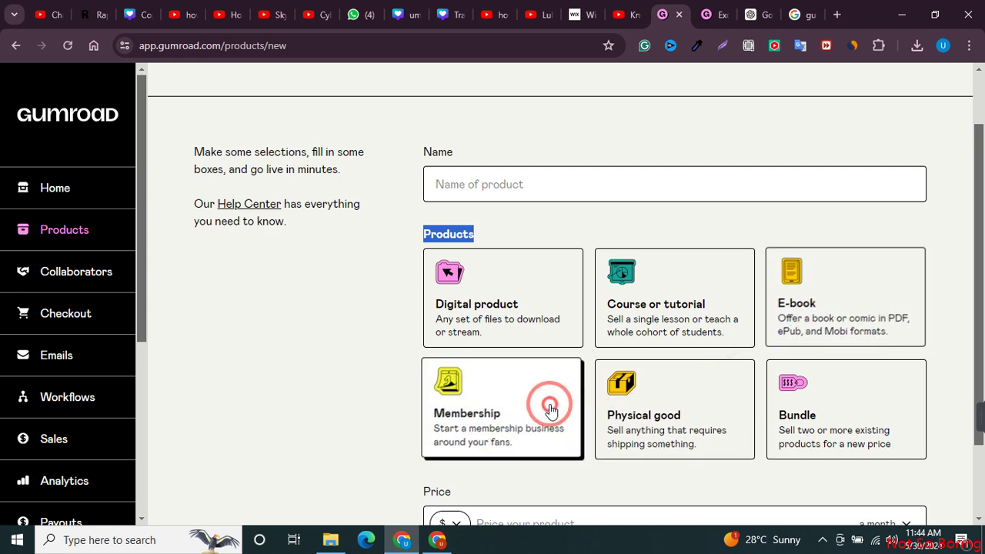
left_click(662, 412)
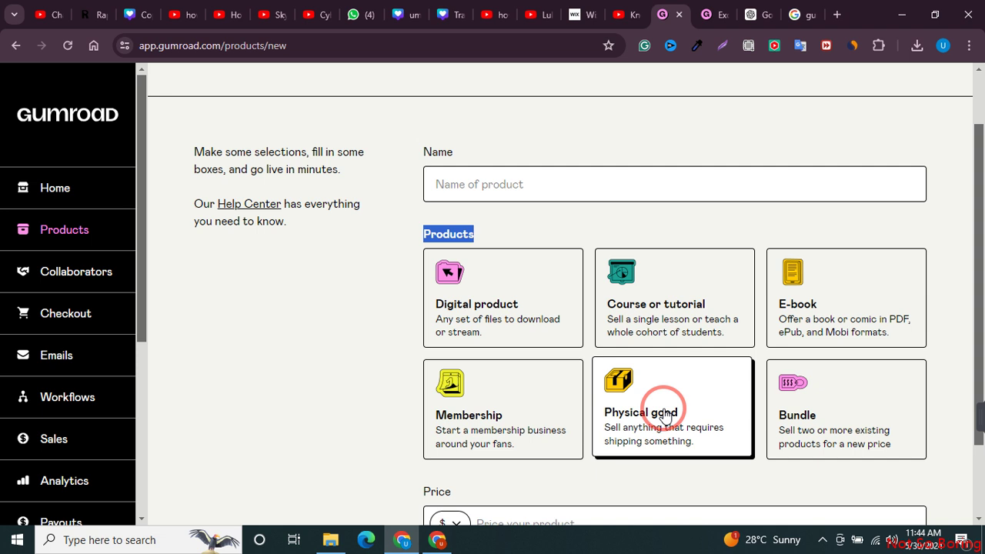
left_click(780, 410)
left_click(700, 440)
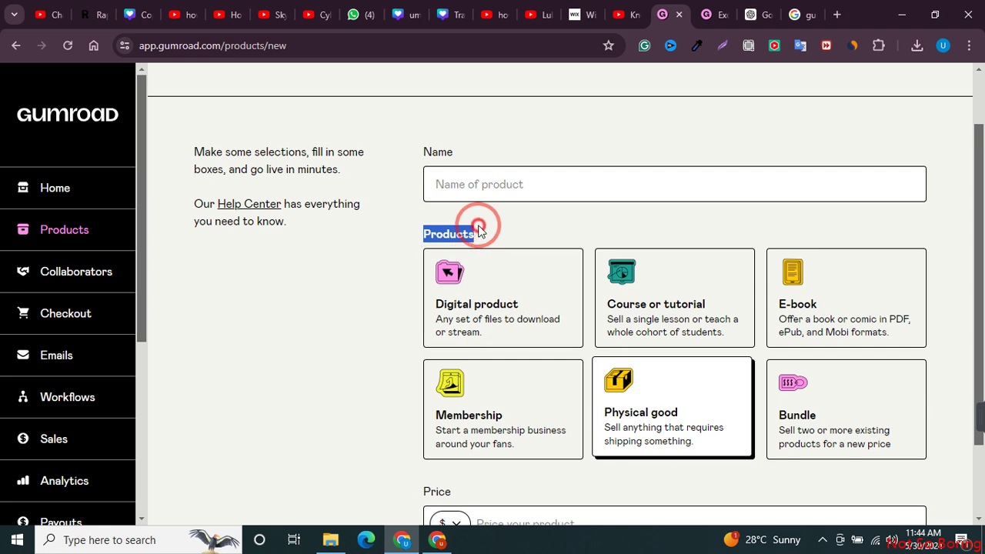
left_click(469, 288)
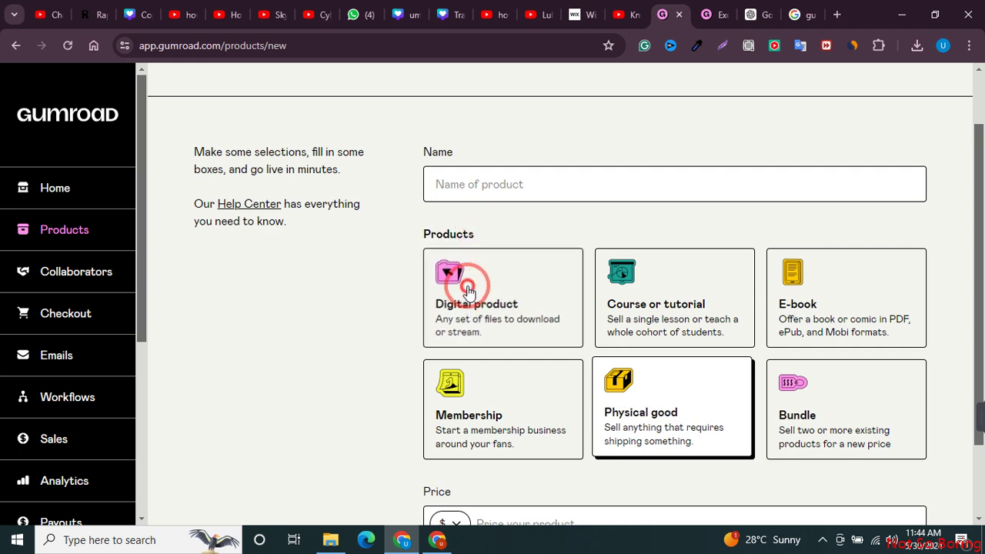
Name the product 'YouTube Thumbnail Template'.
left_click(473, 184)
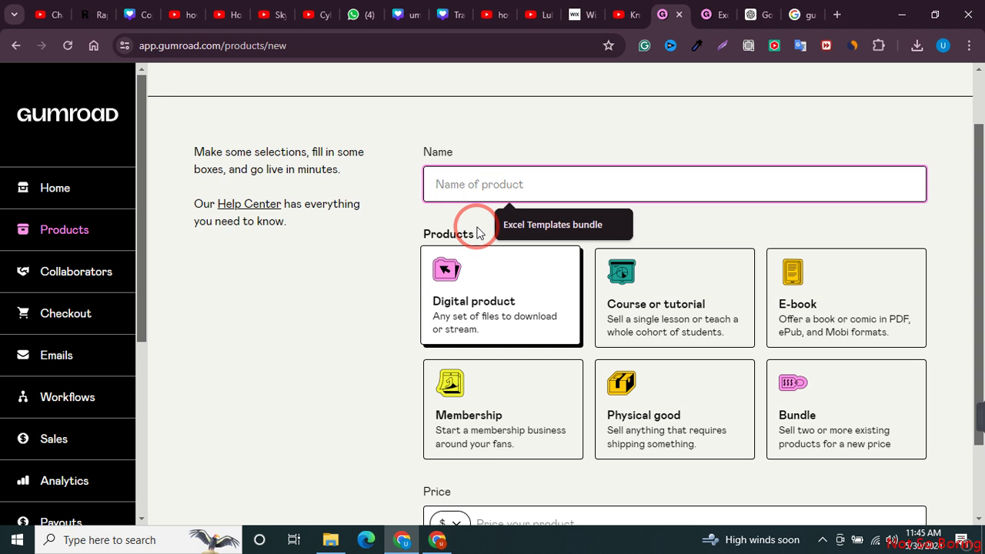
type("T")
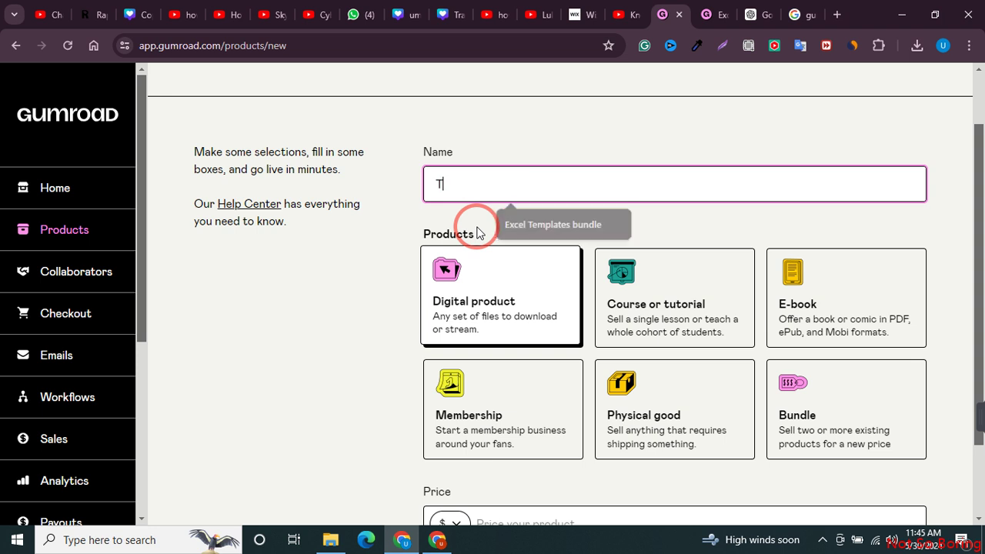
type("humbnail template")
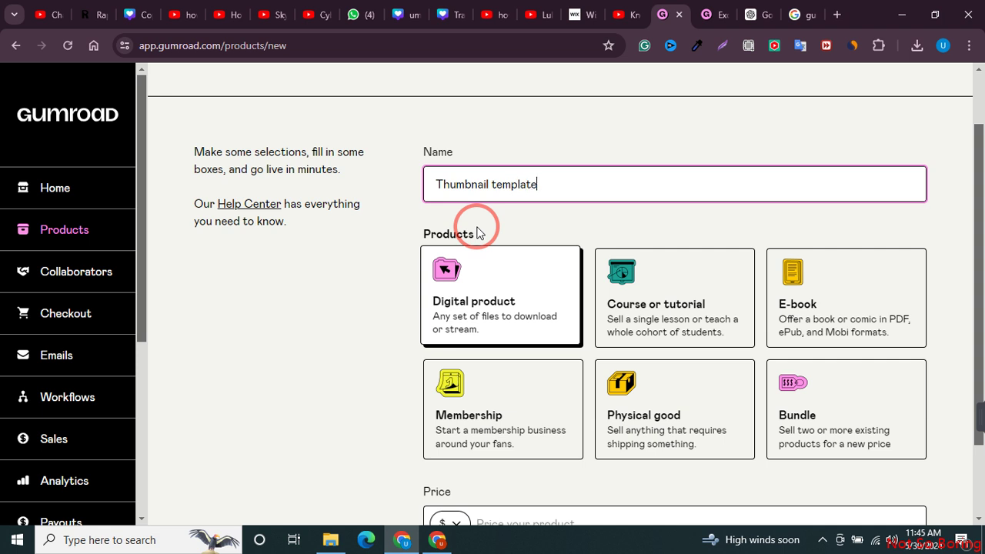
left_click(434, 184)
type("YouTube")
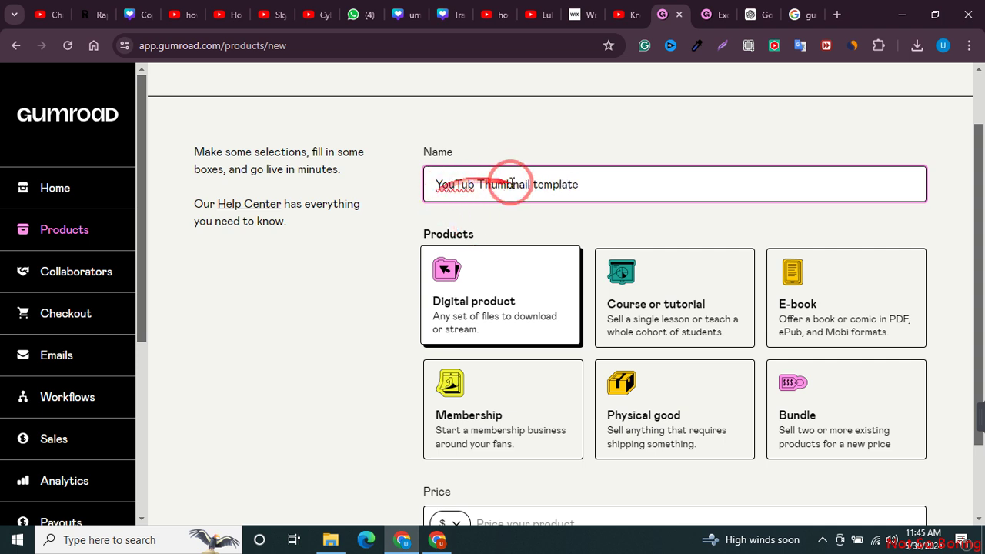
scroll(462, 223, "down", 2)
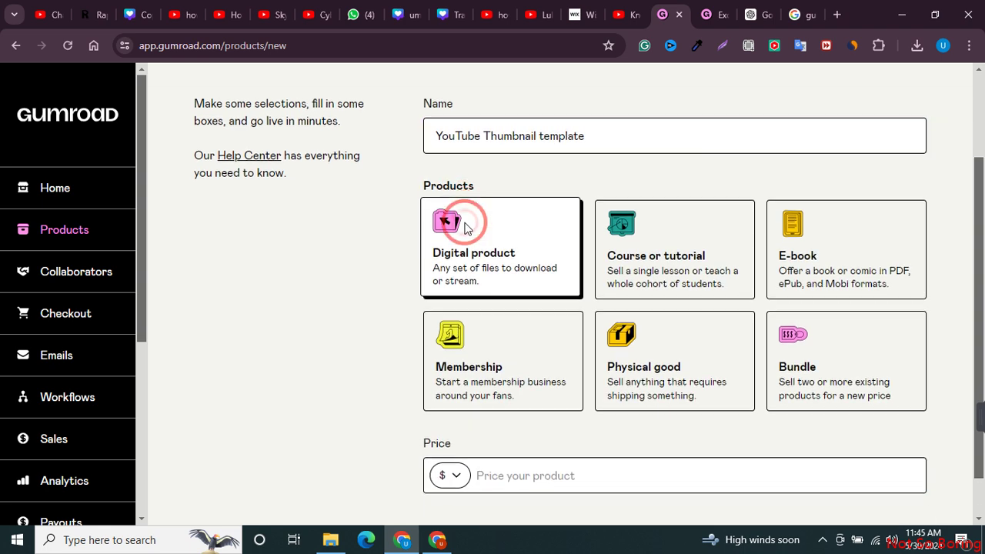
left_click(538, 116)
key("Delete")
type("T")
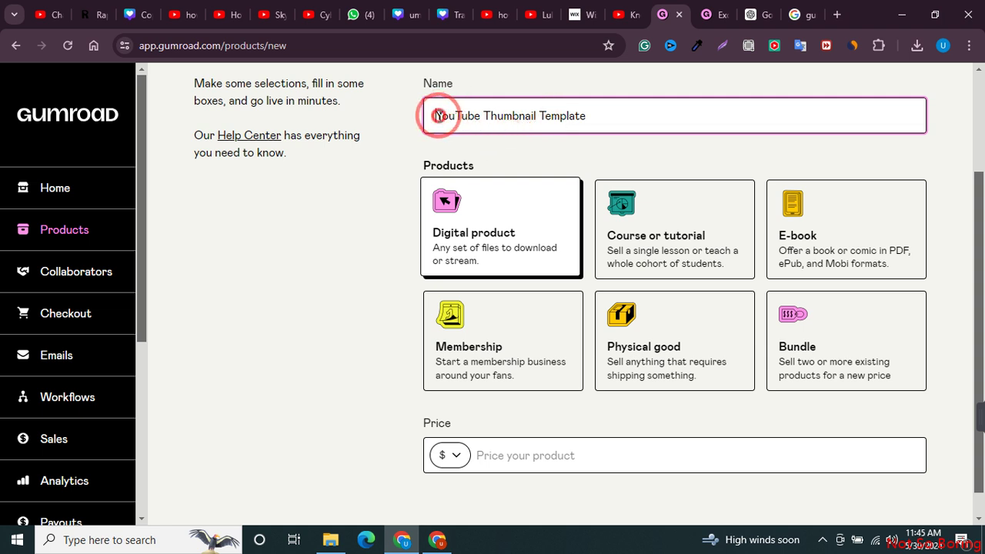
left_click_drag(433, 116, 620, 125)
left_click(620, 125)
left_click(532, 160)
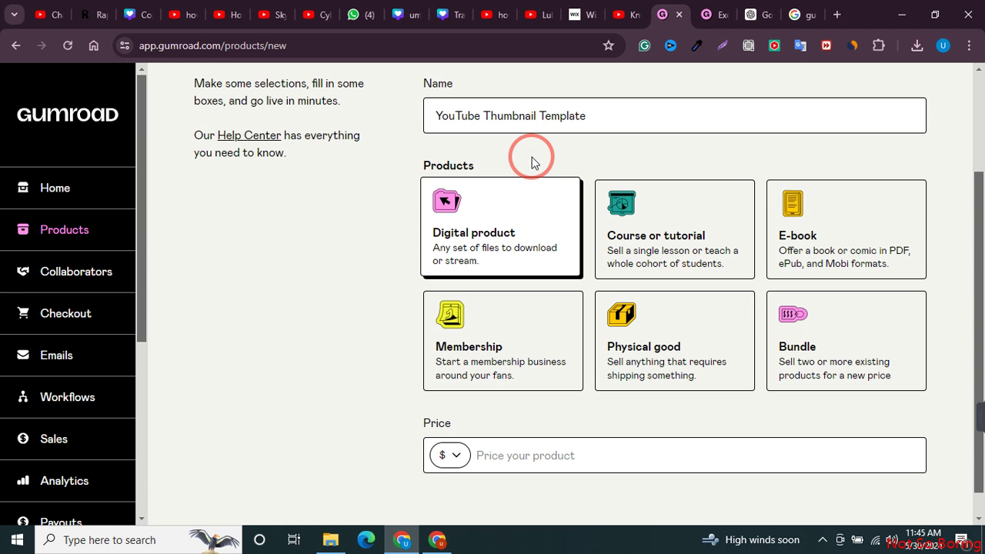
Set the price to 5 in US dollars and create the product.
scroll(531, 160, "down", 1)
left_click(488, 425)
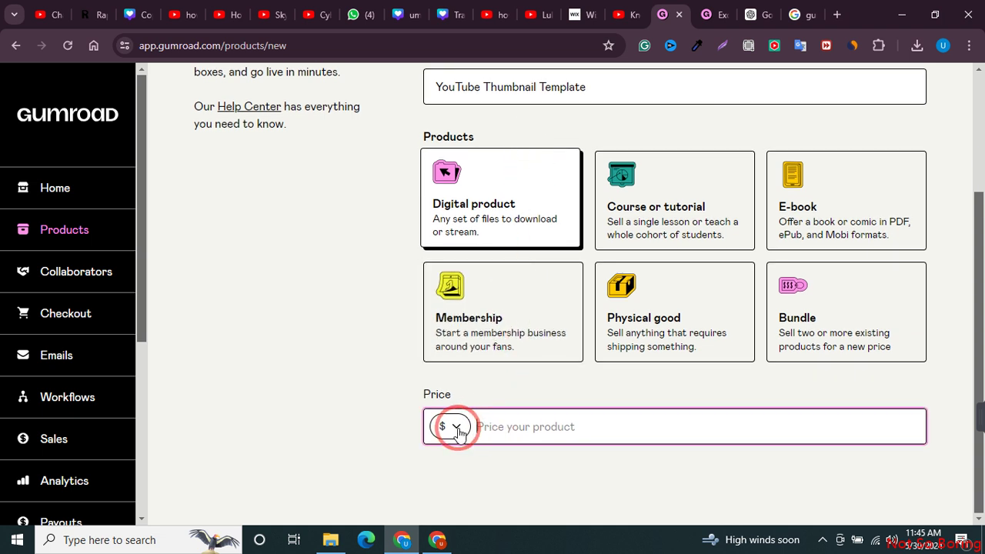
left_click(457, 428)
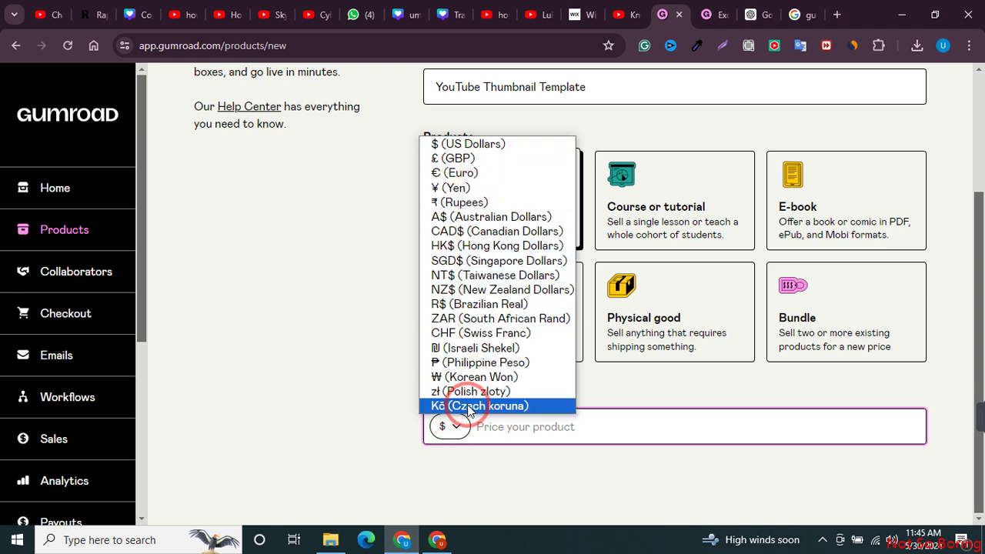
left_click(487, 147)
left_click(501, 431)
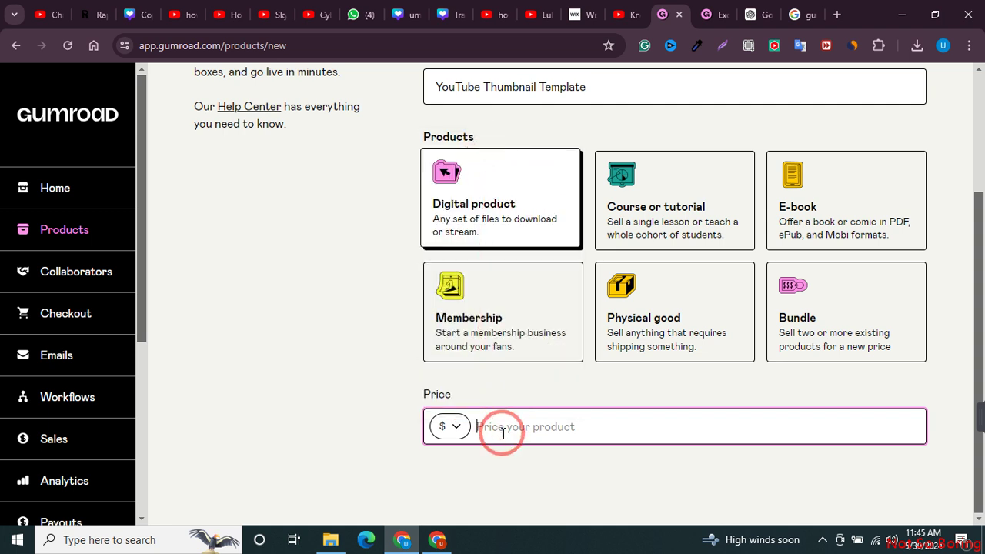
type("5")
left_click(454, 406)
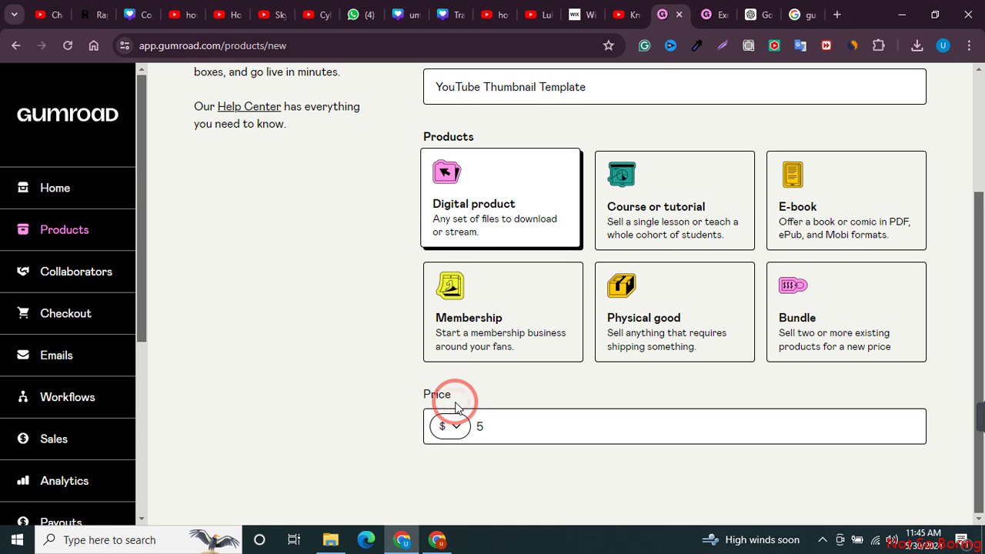
scroll(454, 400, "up", 3)
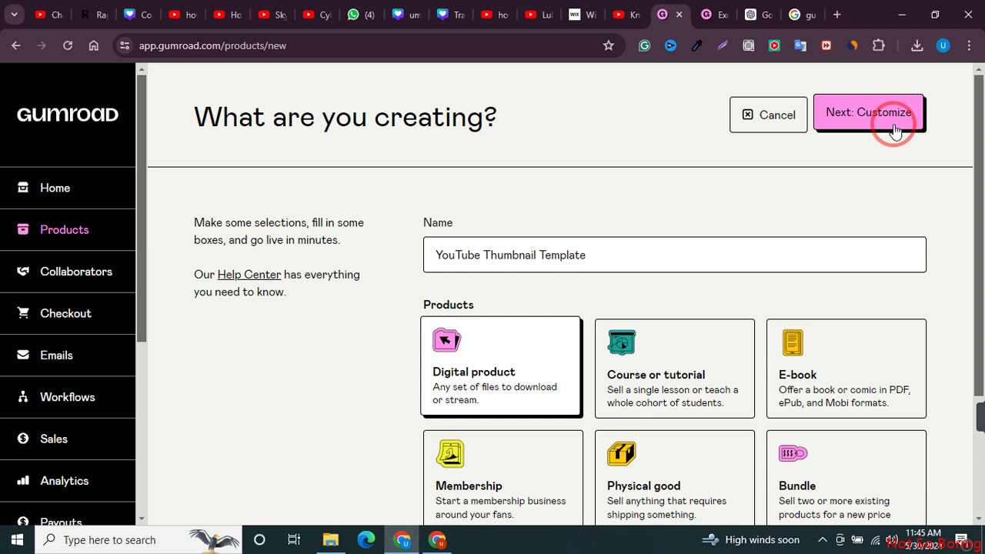
left_click(894, 131)
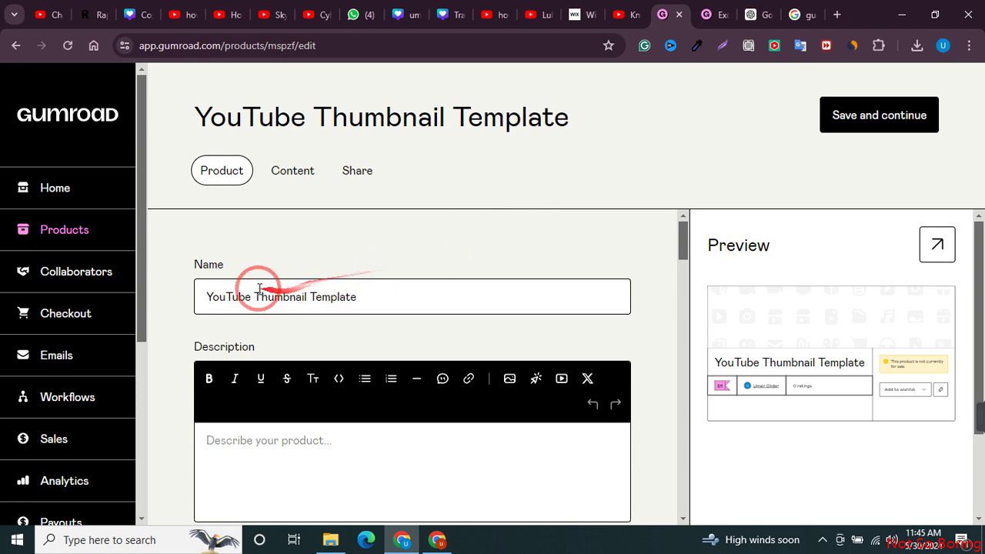
Set the product URL slug to youtubethumbnailtemplate, leaving the custom domain blank.
scroll(257, 289, "down", 1)
scroll(256, 289, "down", 1)
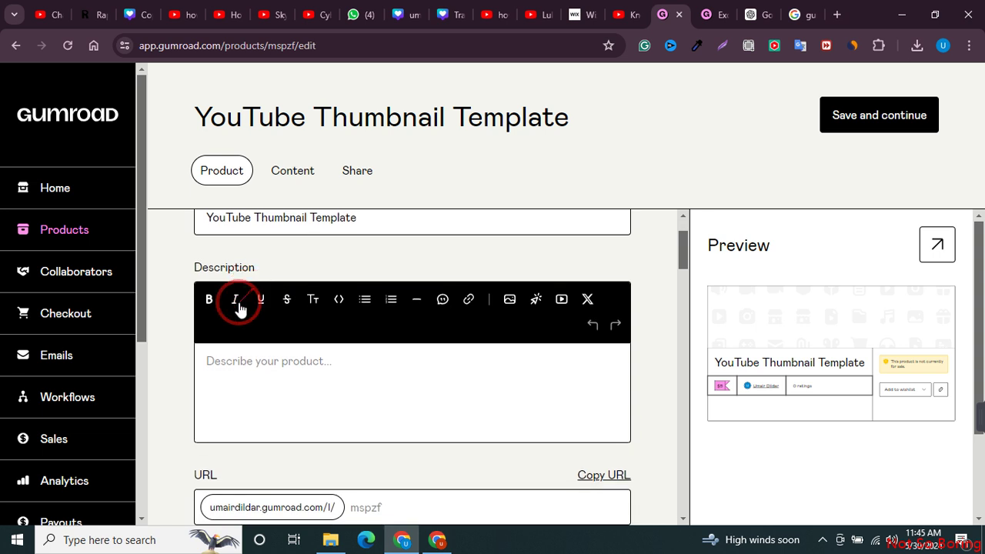
left_click(234, 372)
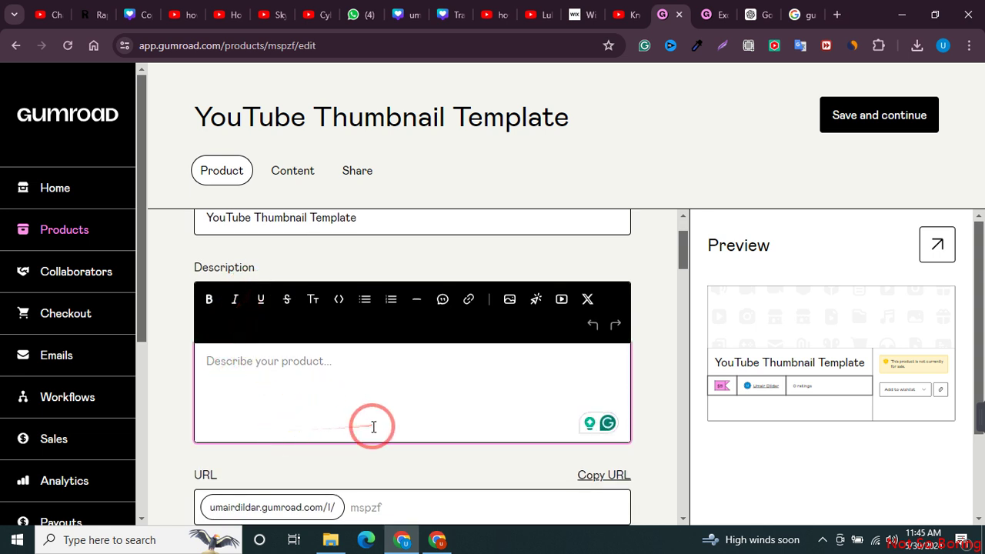
scroll(362, 362, "down", 1)
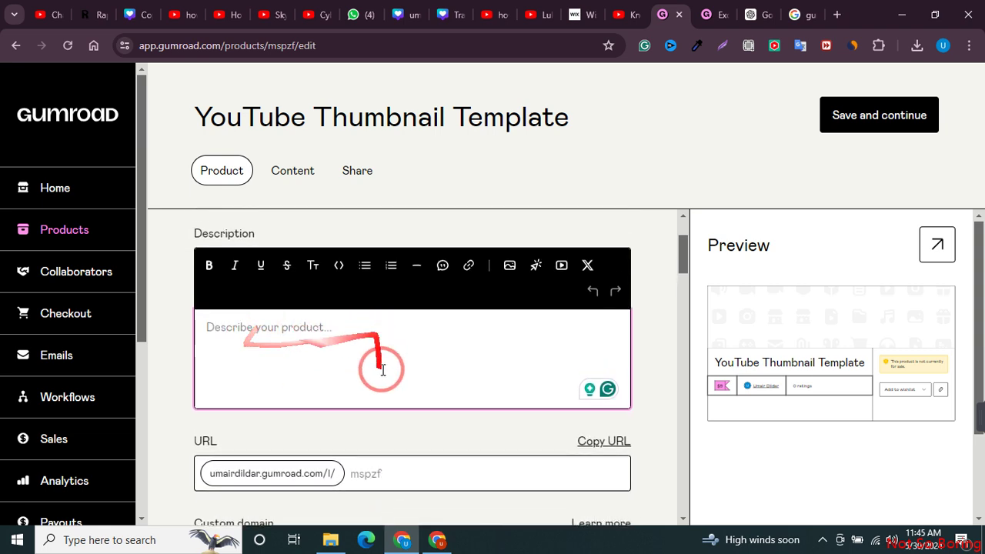
scroll(382, 369, "down", 2)
left_click(408, 350)
type("kjldfdf")
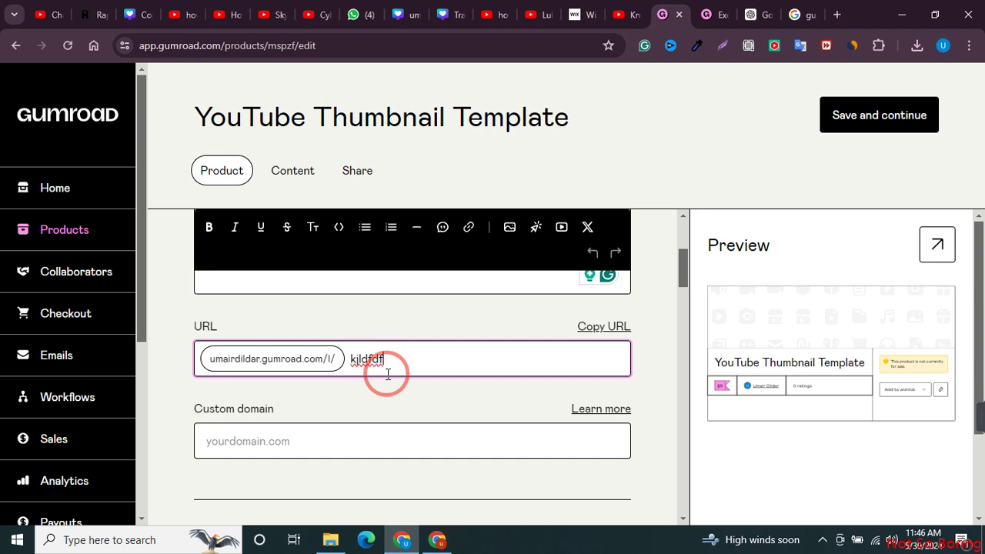
key("BackSpace")
key("BackSpace")
key("BackSpace")
type("youtubethumbnail")
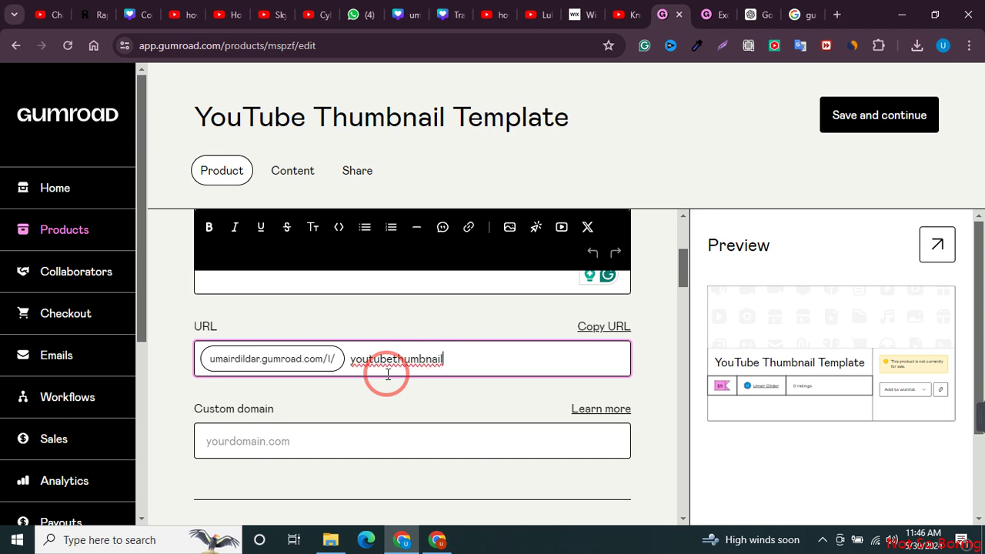
type("template")
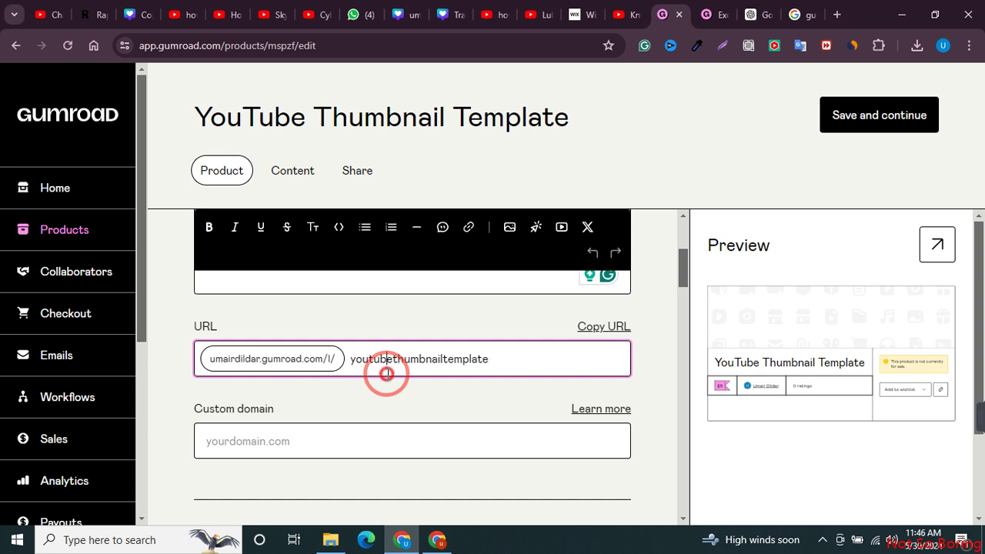
left_click(368, 406)
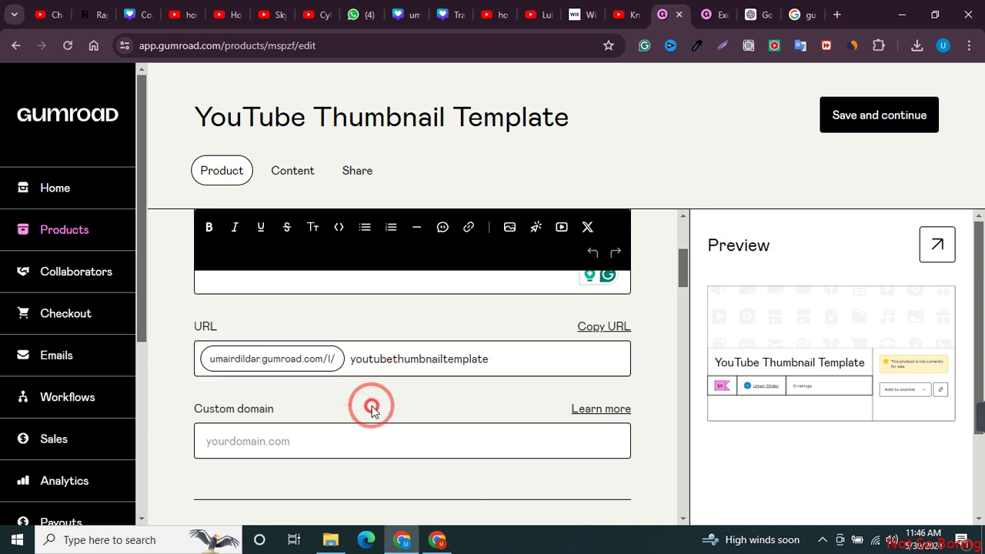
left_click(298, 449)
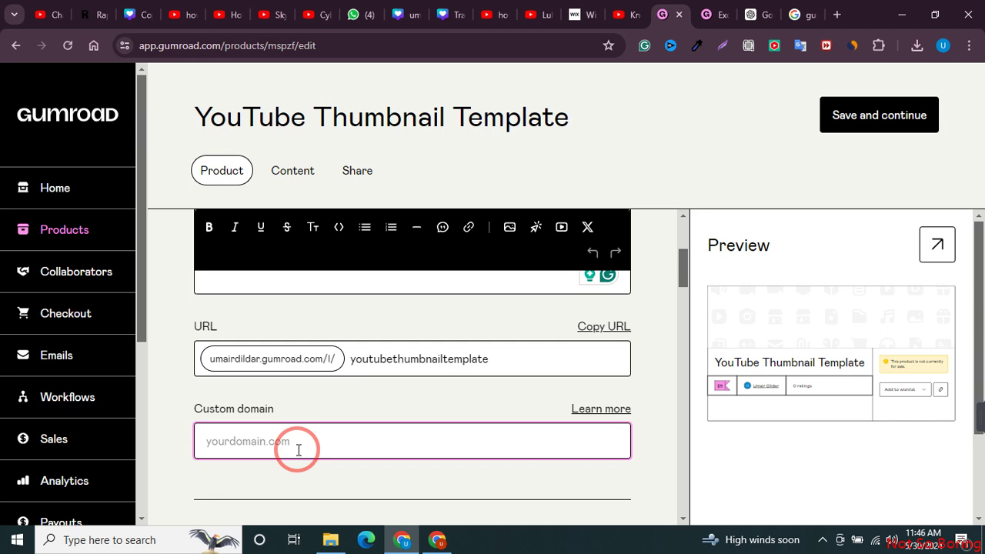
scroll(323, 451, "down", 2)
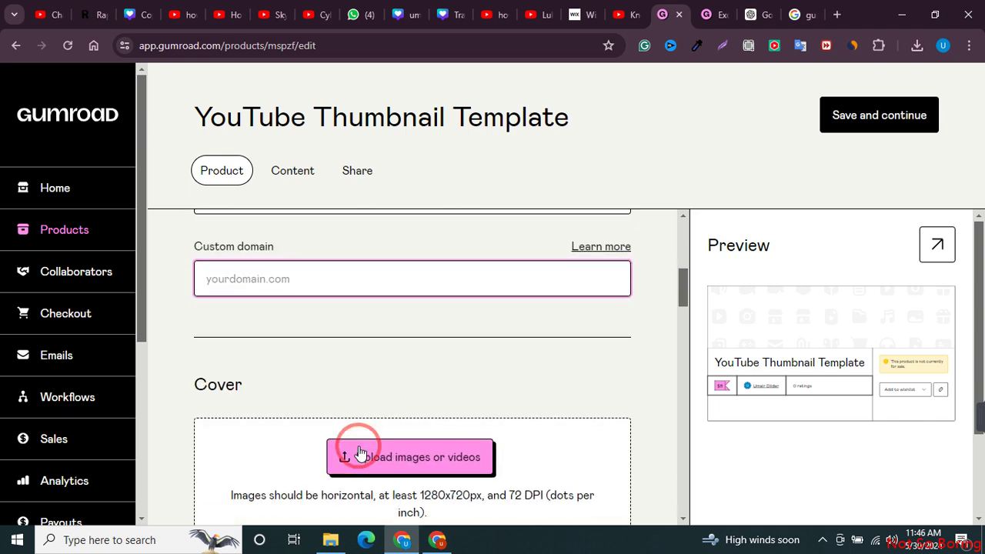
scroll(360, 453, "down", 2)
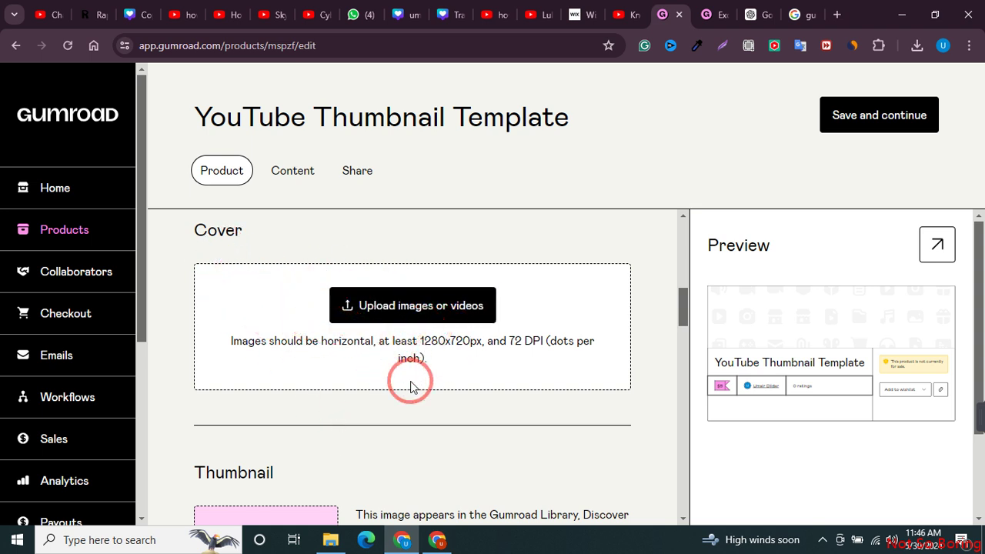
left_click_drag(209, 117, 583, 137)
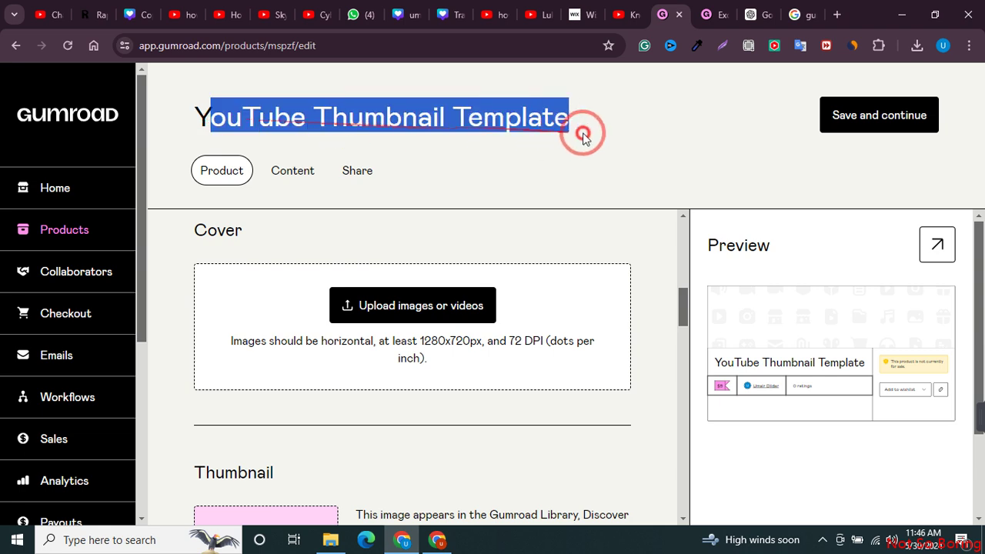
left_click(585, 134)
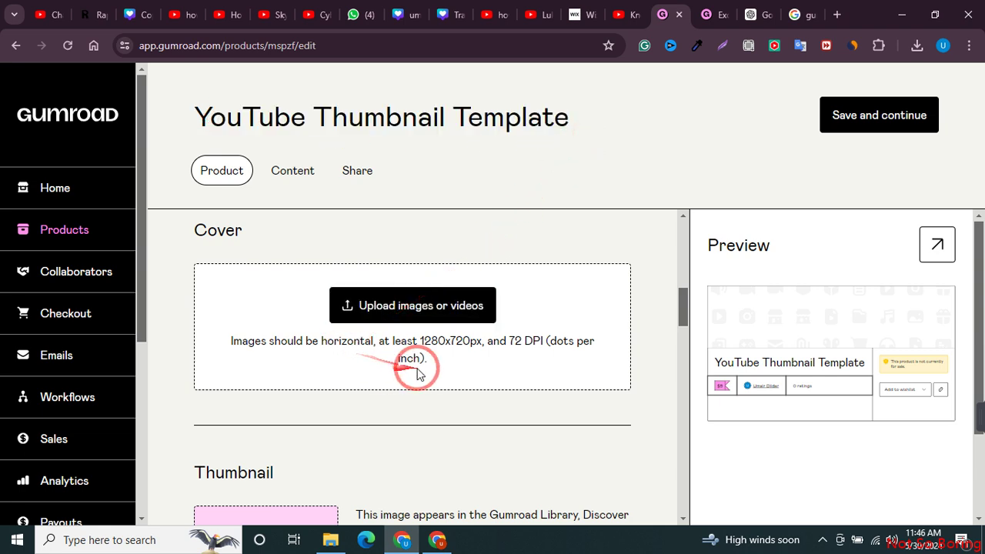
left_click_drag(422, 341, 476, 344)
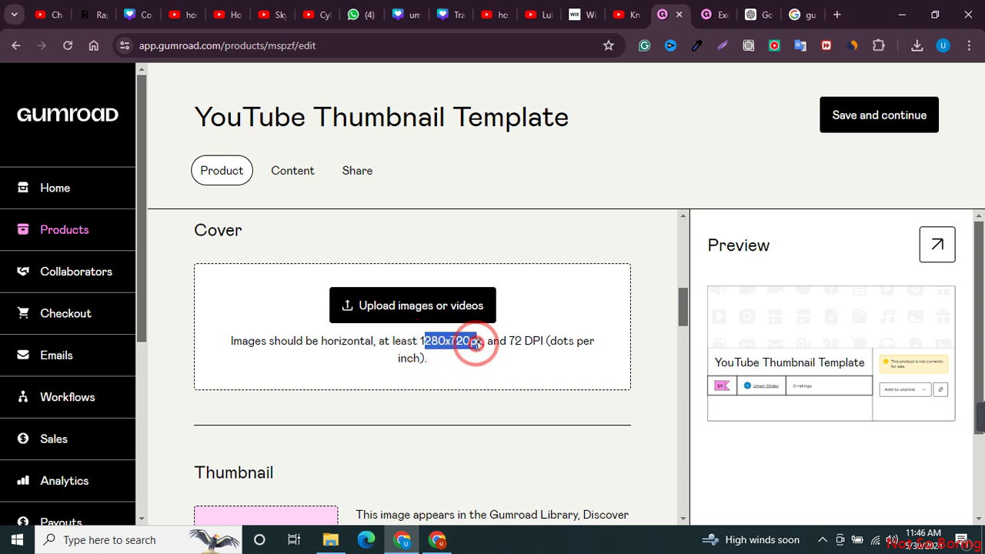
left_click(500, 346)
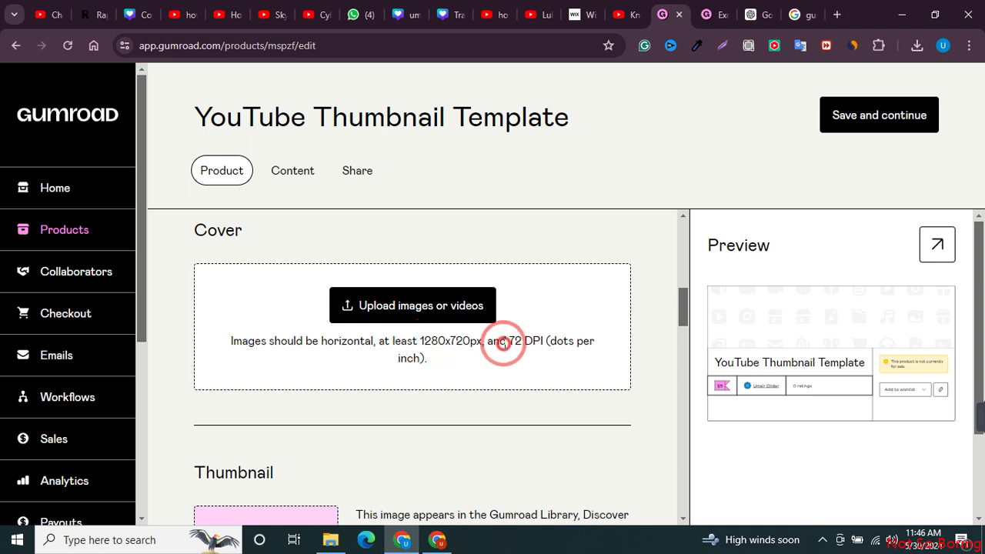
scroll(500, 346, "down", 1)
scroll(435, 300, "up", 1)
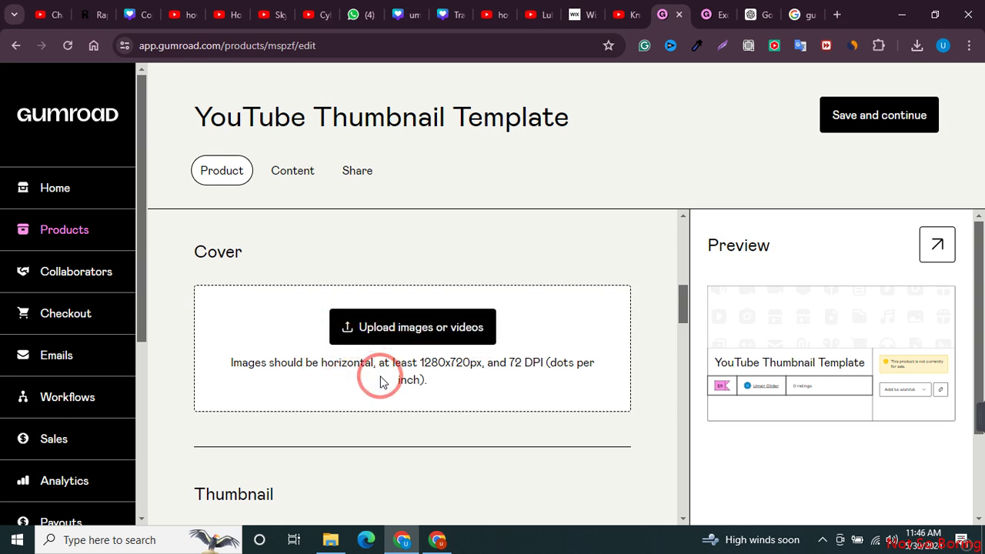
scroll(380, 382, "down", 1)
scroll(379, 382, "down", 2)
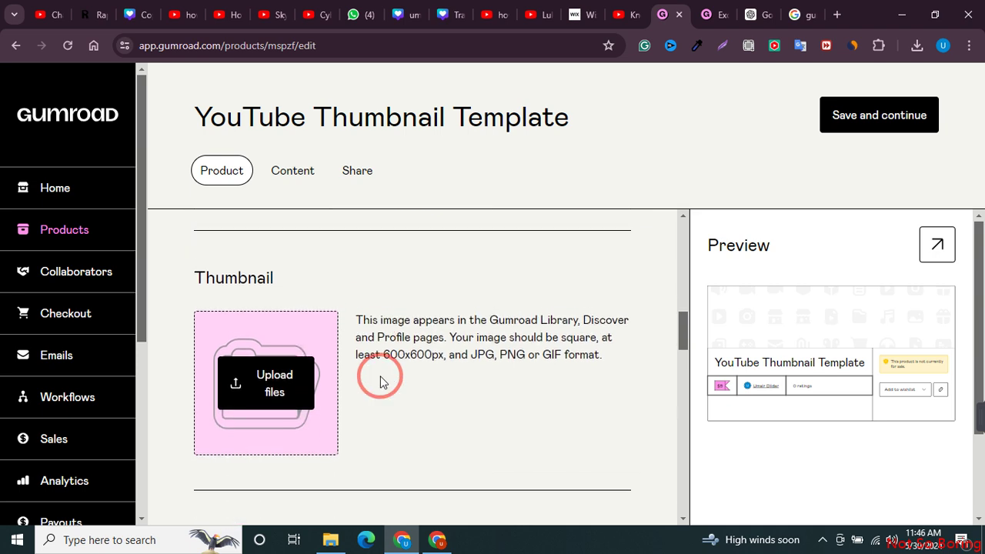
scroll(380, 383, "up", 1)
scroll(379, 382, "down", 1)
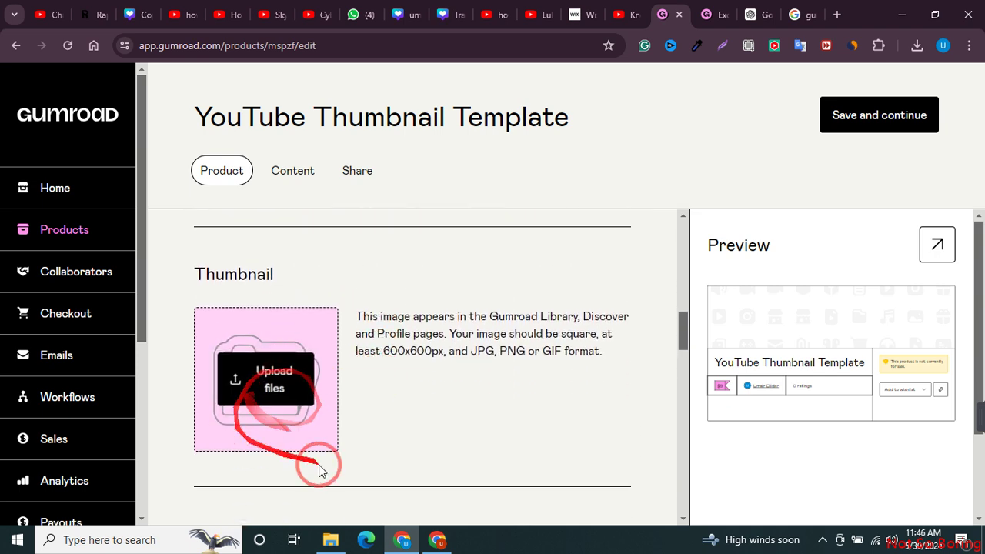
scroll(320, 468, "down", 2)
scroll(323, 447, "down", 2)
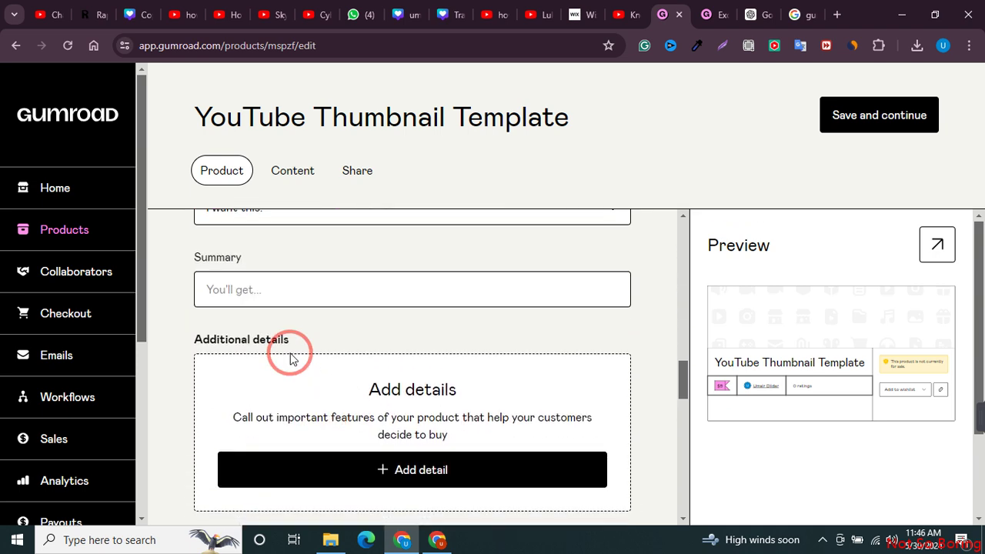
scroll(290, 352, "up", 1)
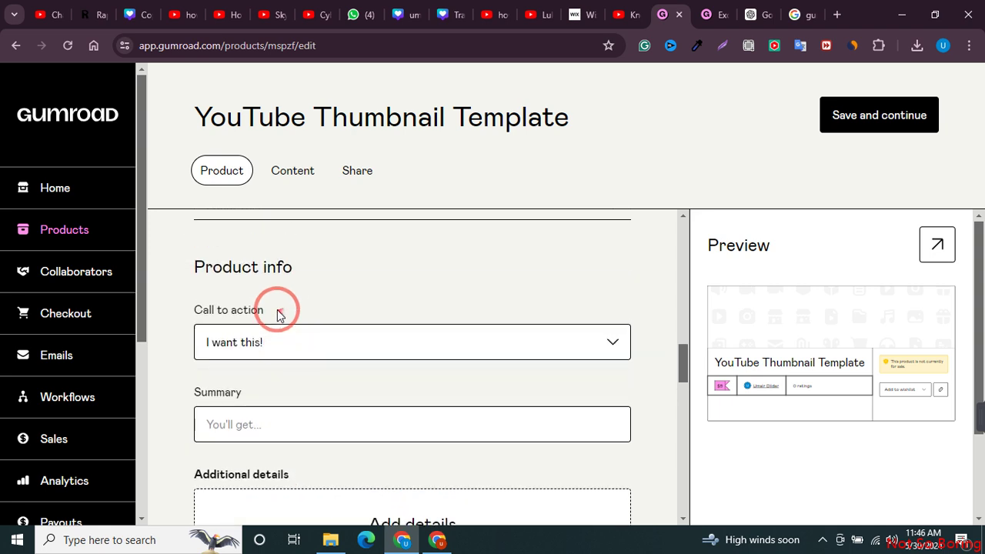
left_click(431, 343)
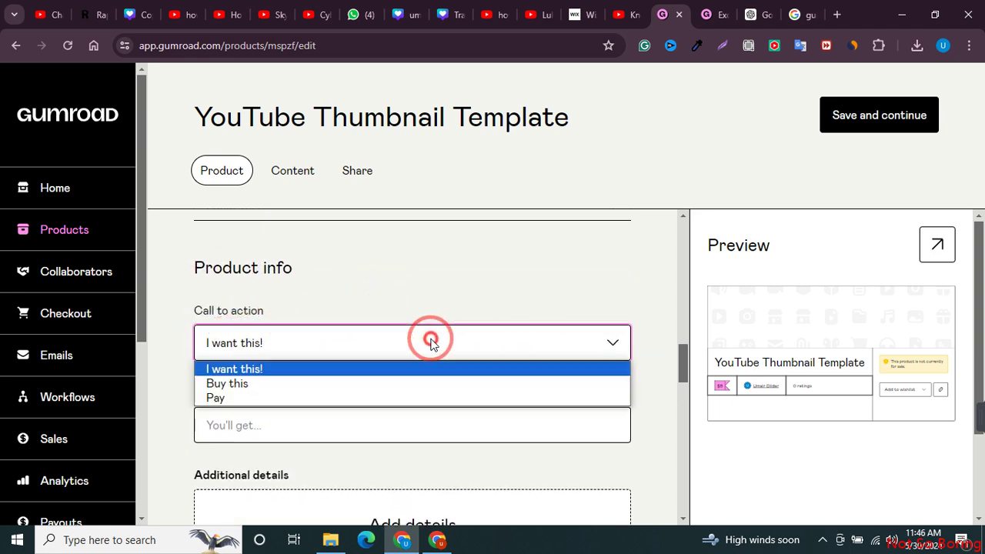
Choose 'Buy this' as the product's call to action.
left_click(238, 384)
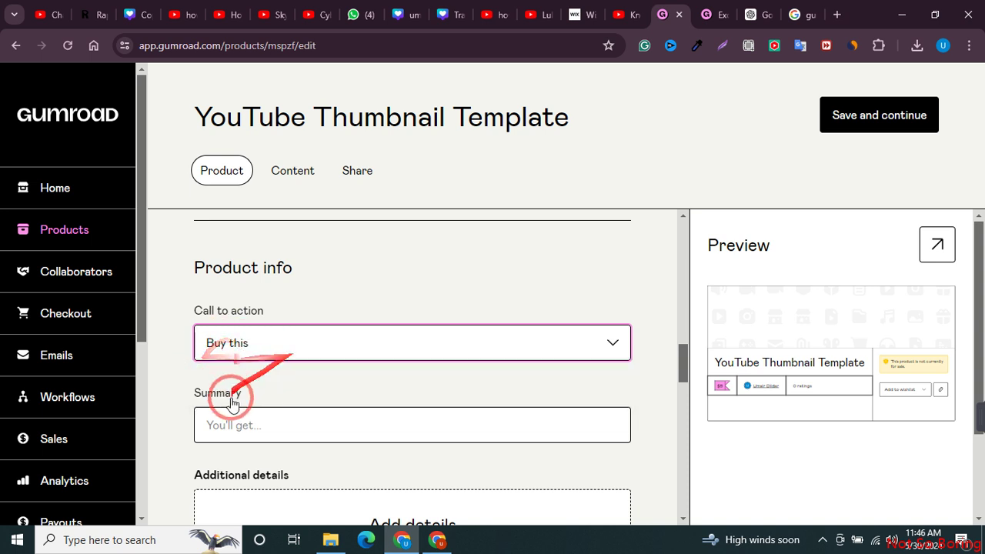
scroll(314, 428, "down", 1)
scroll(253, 299, "down", 1)
left_click(253, 300)
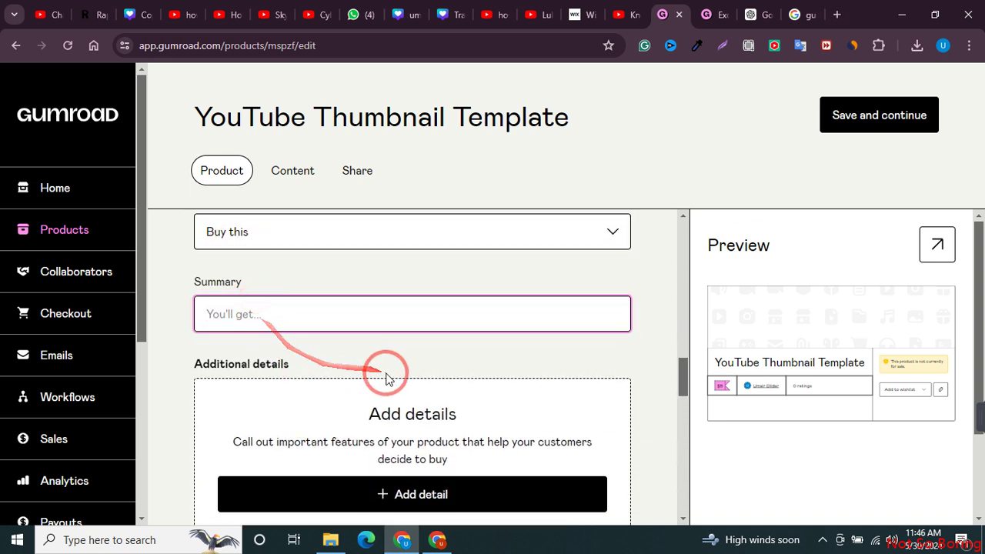
scroll(385, 378, "down", 1)
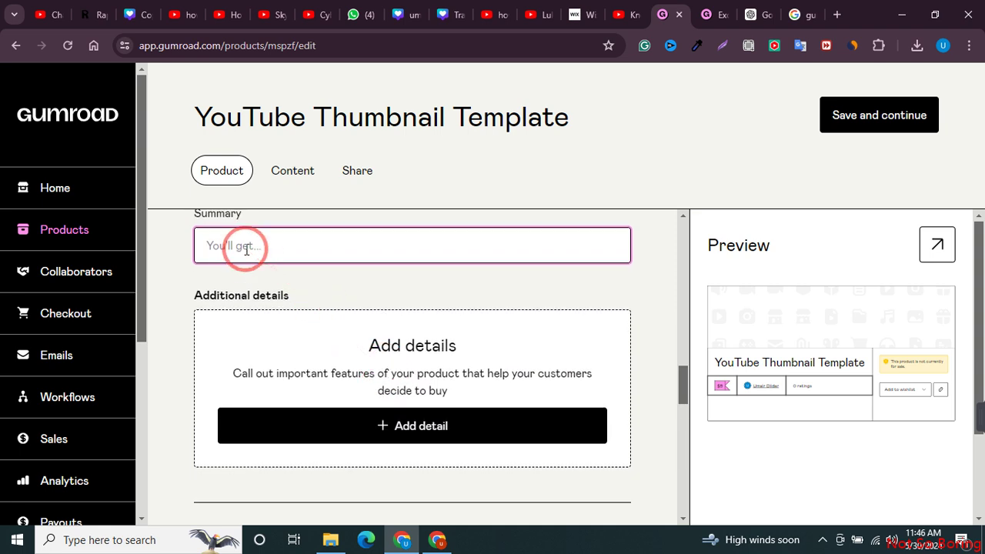
scroll(370, 407, "down", 1)
scroll(338, 347, "down", 1)
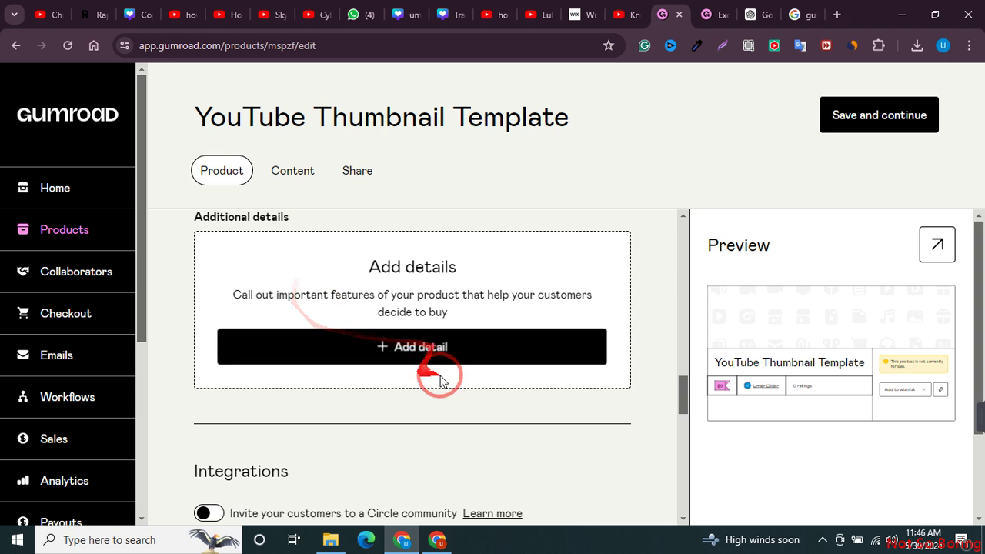
scroll(434, 394, "down", 5)
scroll(384, 396, "up", 1)
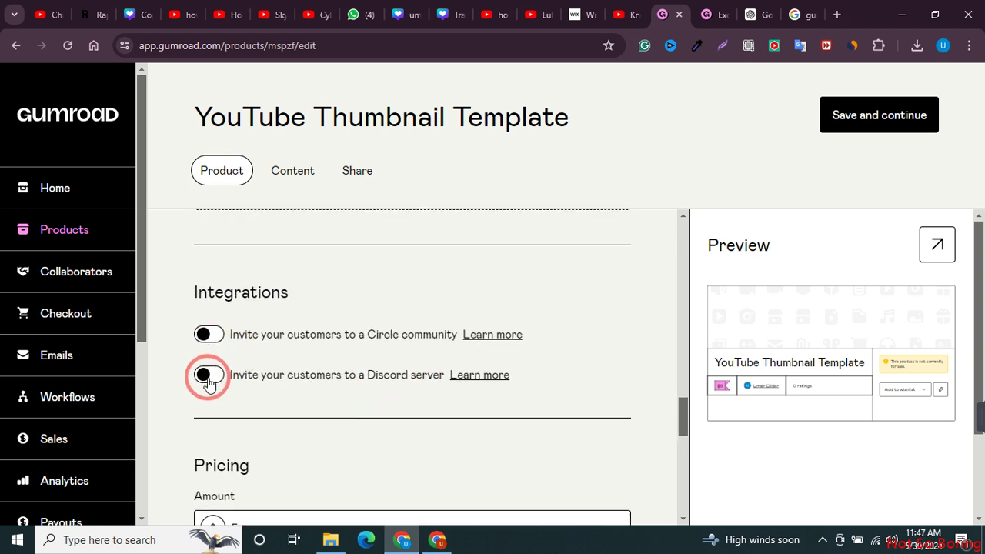
scroll(208, 381, "down", 3)
scroll(209, 380, "up", 2)
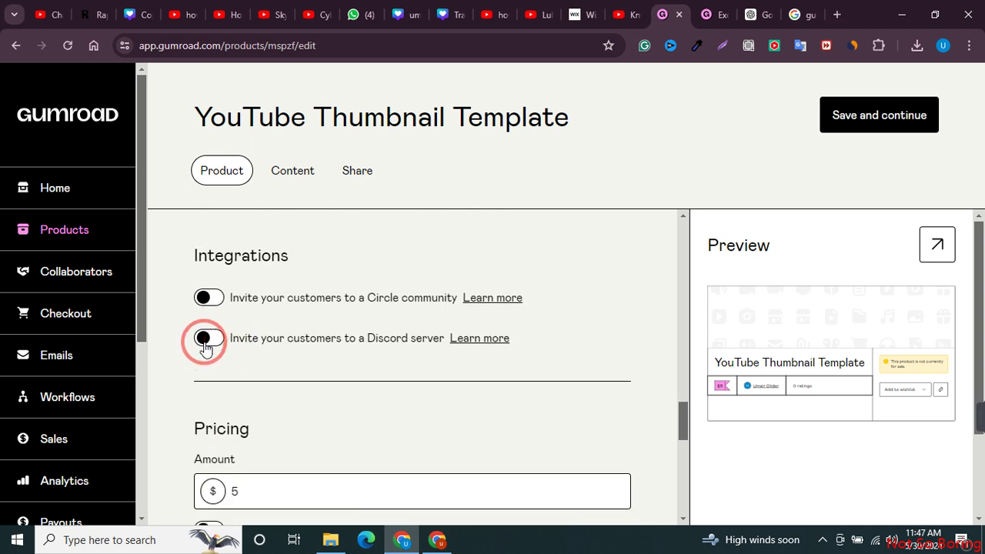
Toggle the Discord server invite on and leave it off.
left_click(204, 342)
left_click(205, 342)
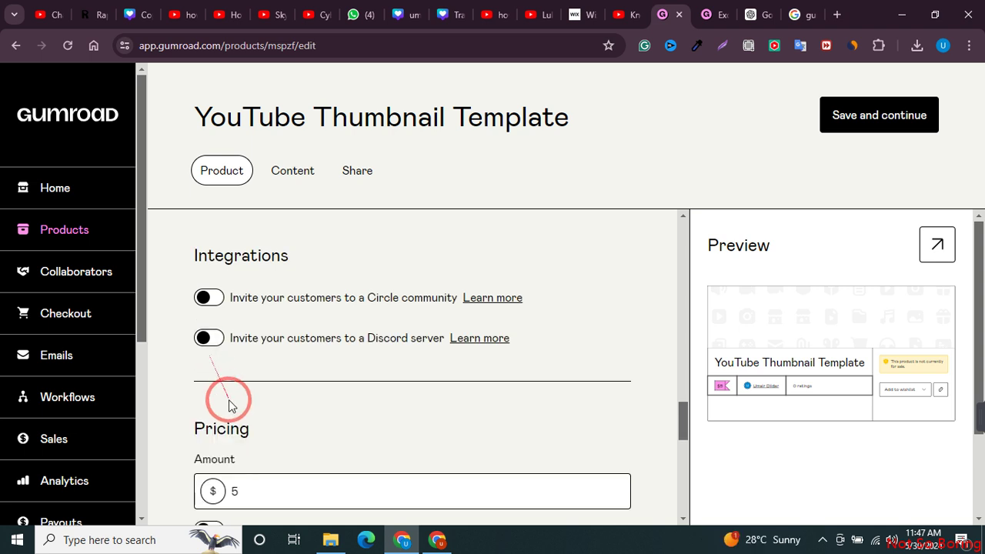
left_click(208, 339)
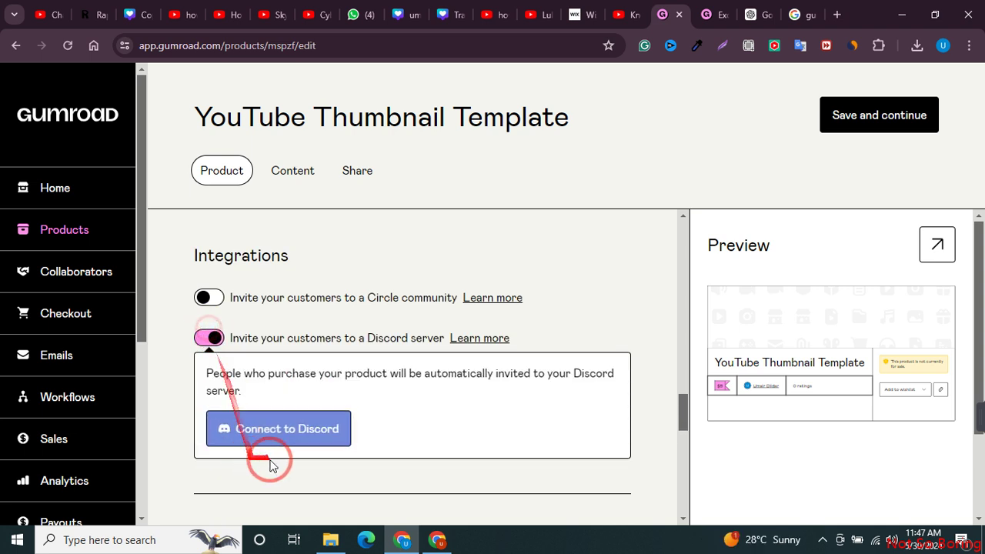
left_click(209, 338)
scroll(284, 433, "down", 2)
Change the price amount to $2 with pay-what-you-want turned on.
left_click(239, 324)
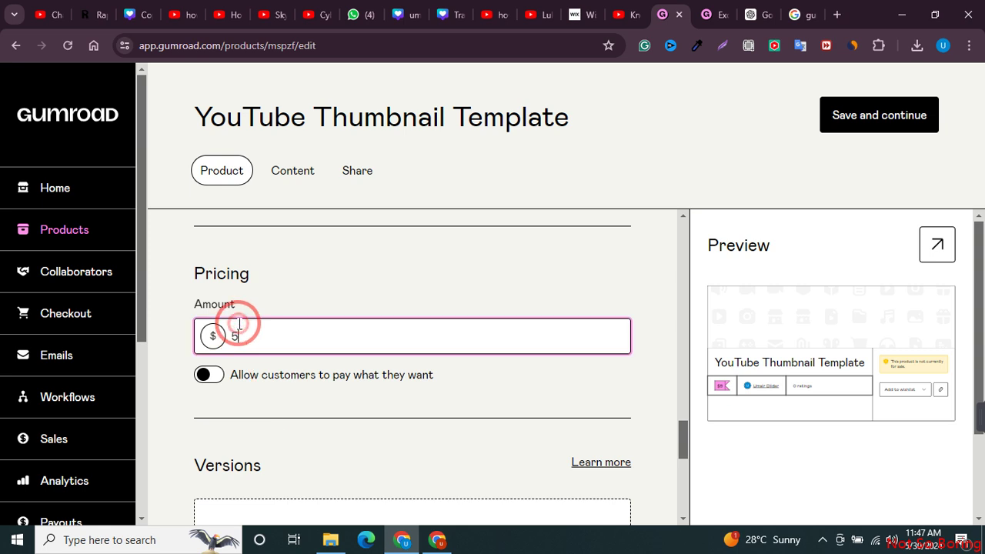
scroll(246, 408, "down", 1)
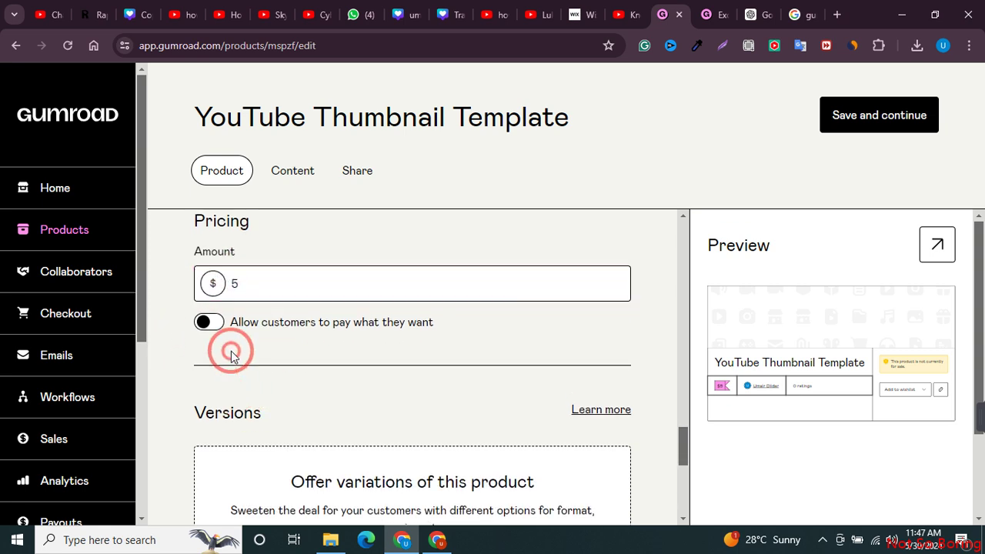
left_click(208, 321)
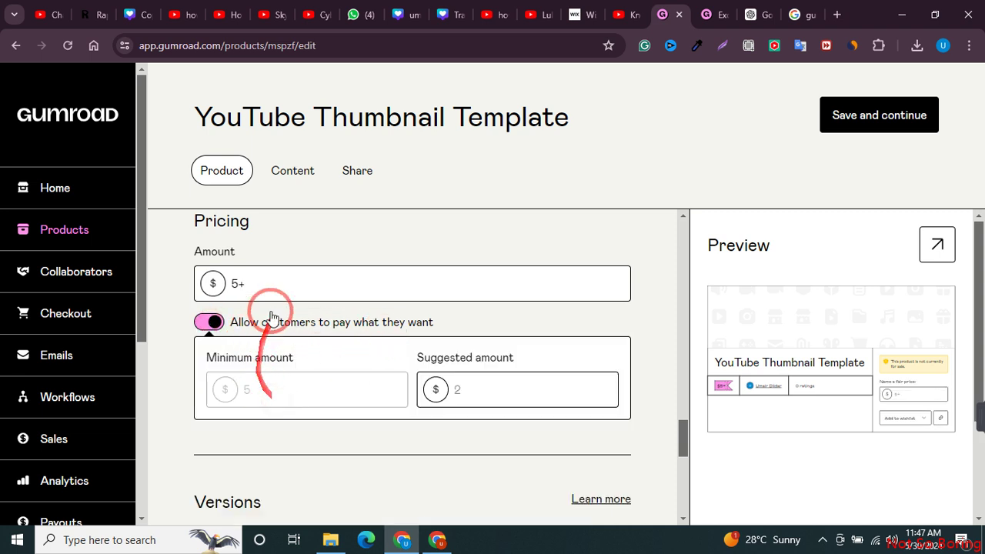
left_click(261, 277)
key("BackSpace")
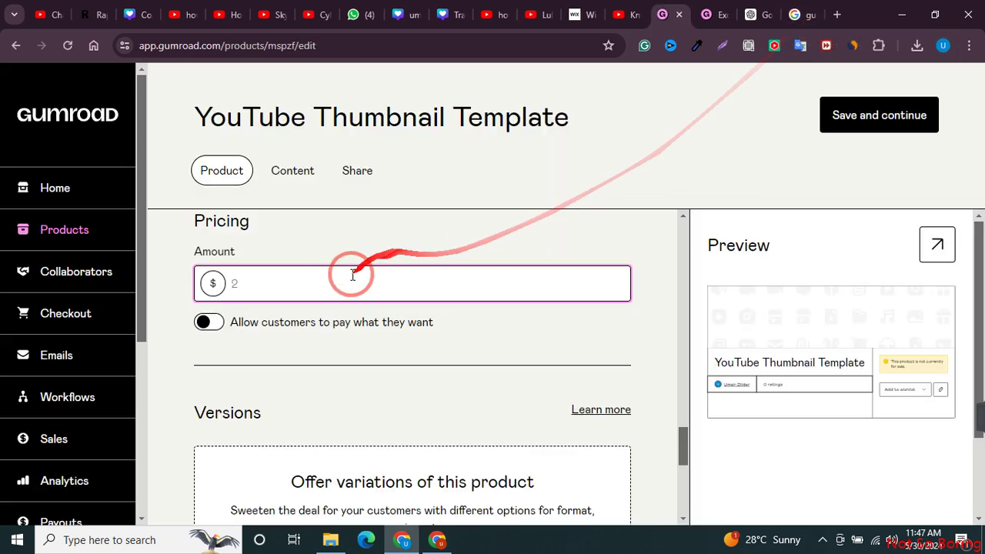
type("2")
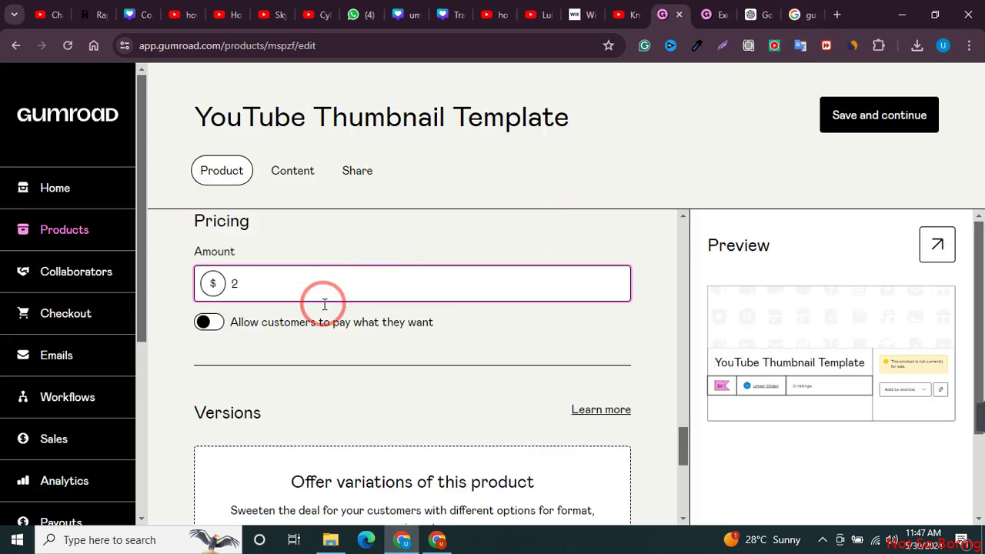
left_click(207, 322)
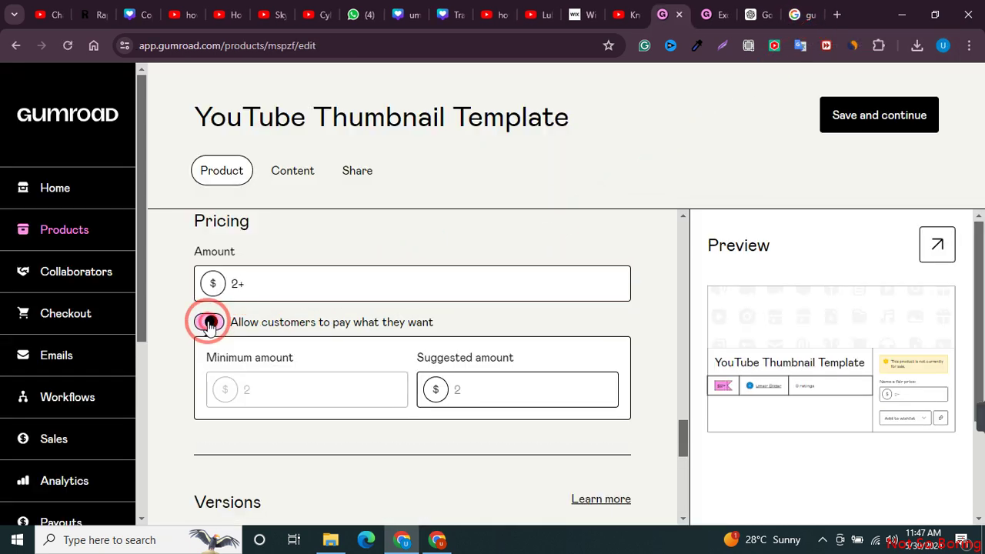
Set the suggested amount to $2 and move on to the Settings section.
left_click(488, 391)
type("5")
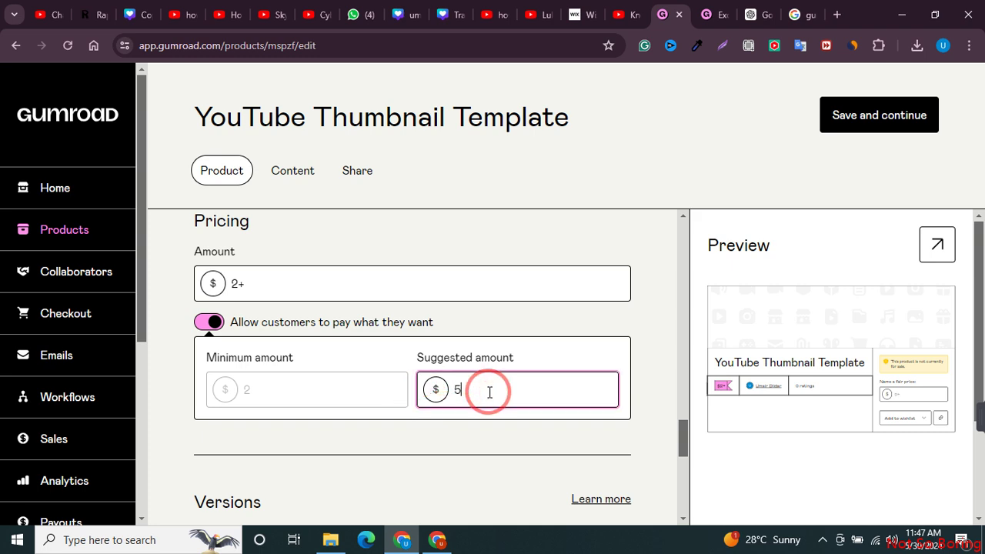
left_click_drag(489, 392, 391, 387)
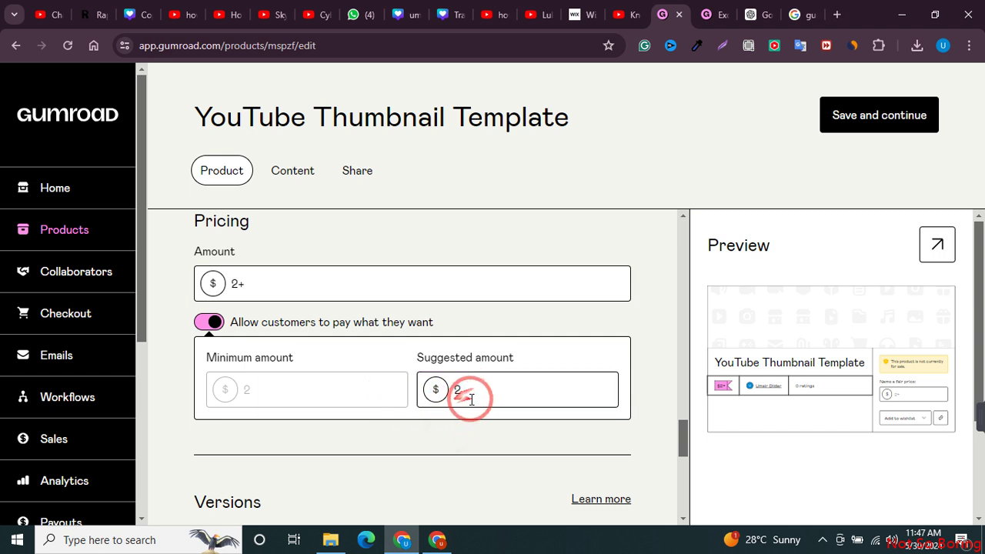
mouse_move(391, 387)
left_mouse_down()
mouse_move(325, 418)
mouse_move(255, 344)
mouse_move(453, 387)
mouse_move(398, 345)
mouse_move(451, 363)
mouse_move(450, 393)
left_mouse_up()
scroll(325, 418, "down", 1)
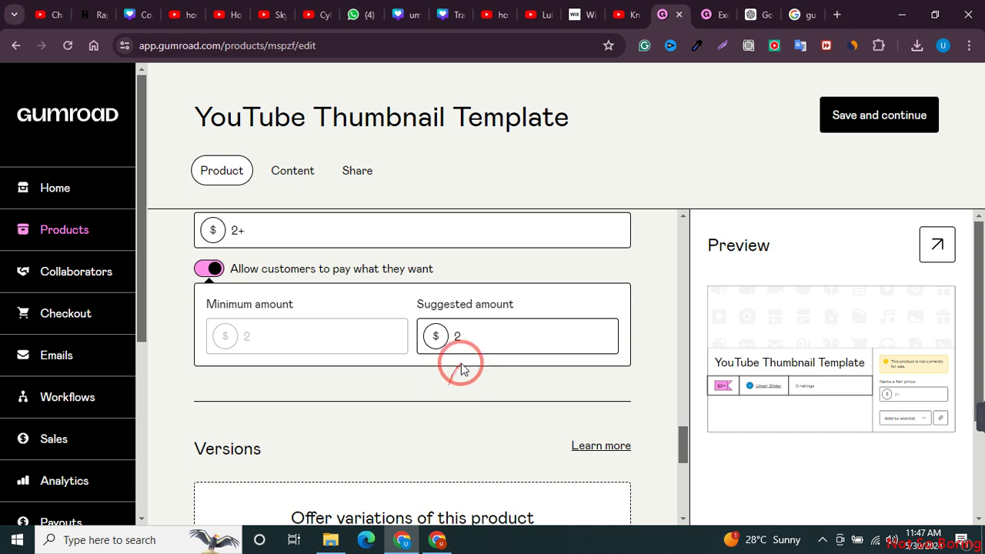
left_click_drag(450, 392, 459, 412)
scroll(459, 411, "down", 2)
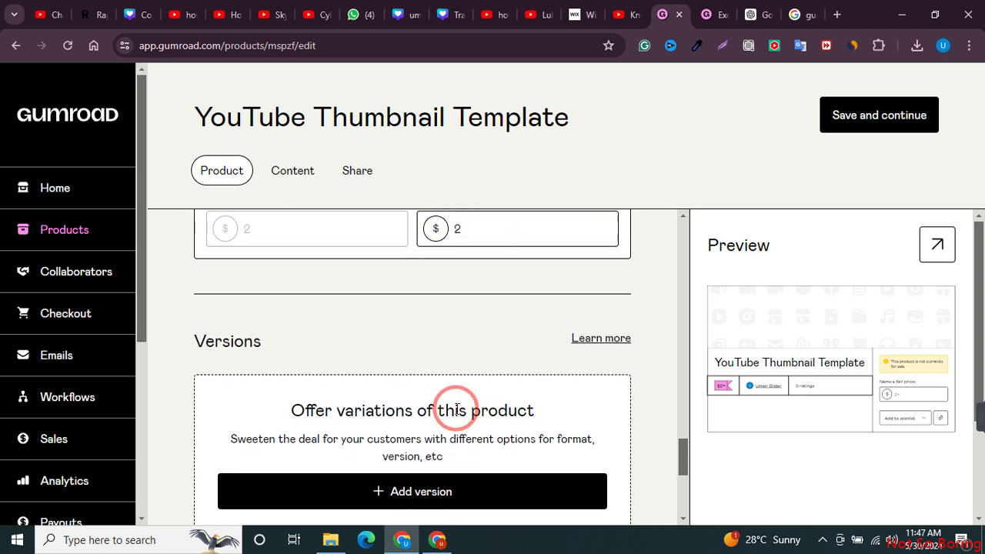
scroll(319, 378, "down", 1)
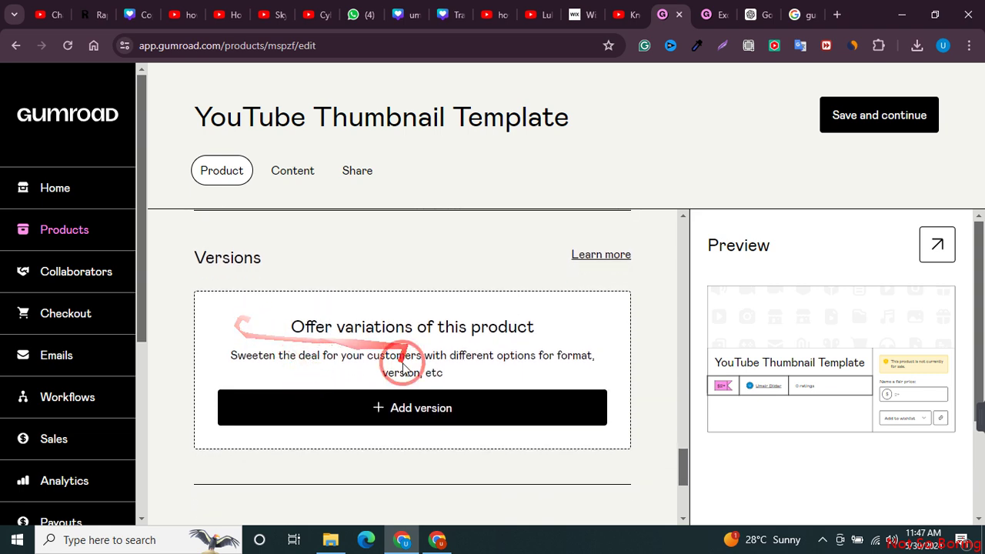
scroll(406, 321, "down", 3)
scroll(351, 356, "up", 2)
scroll(375, 406, "down", 2)
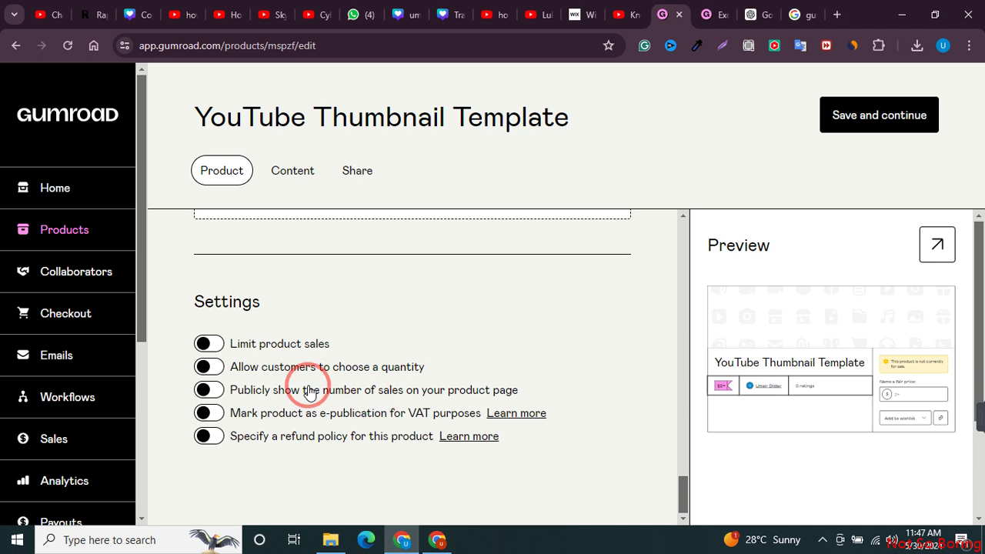
left_click(208, 345)
left_click(244, 415)
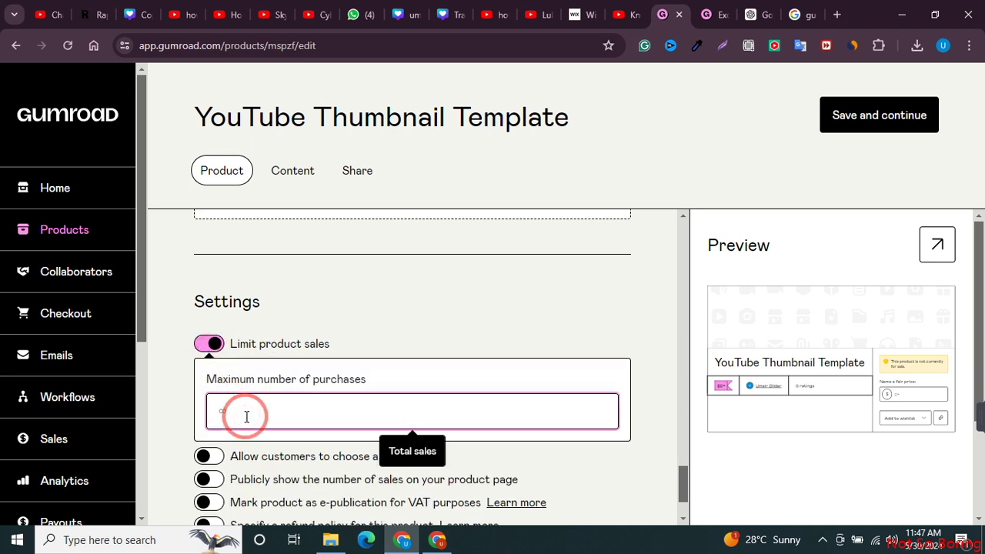
type("100")
left_click(395, 303)
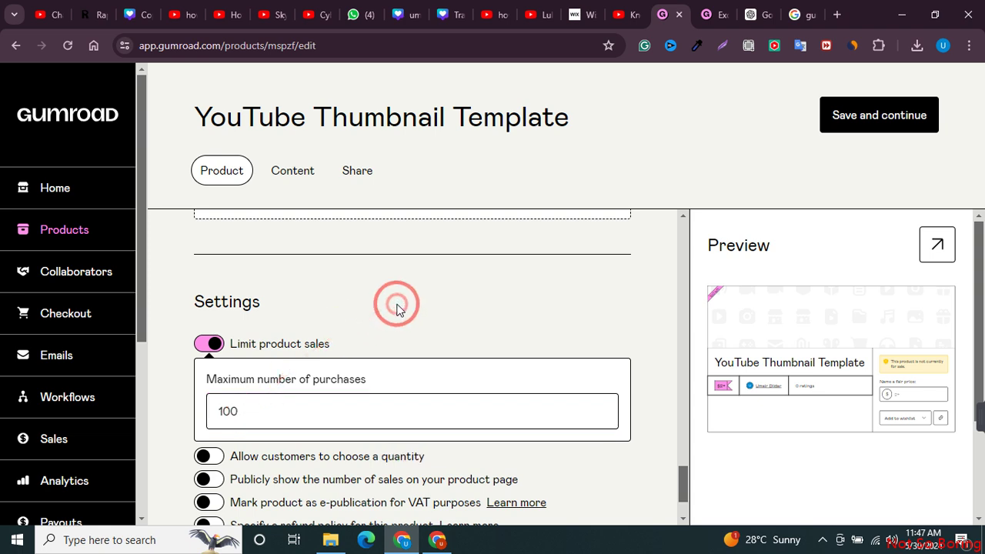
scroll(395, 303, "down", 1)
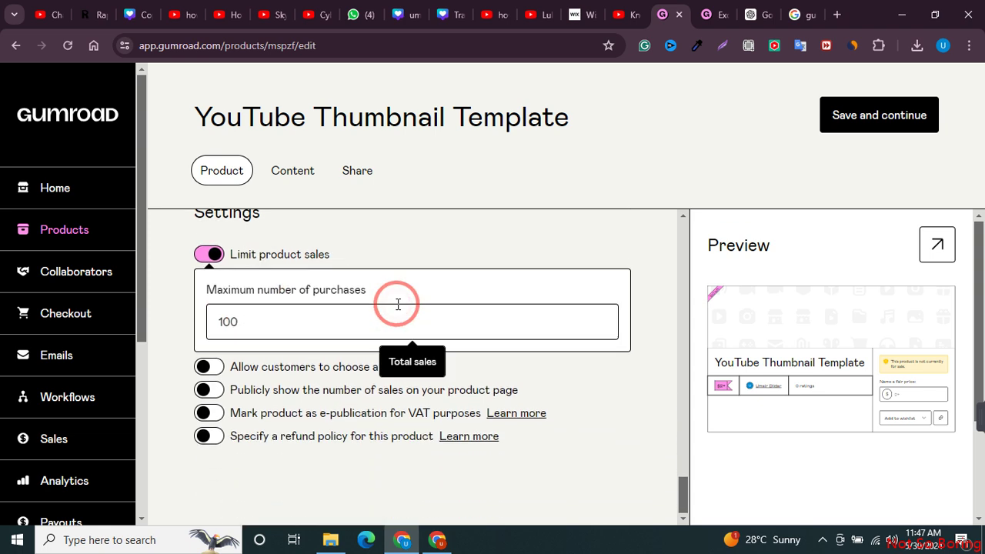
left_click(212, 256)
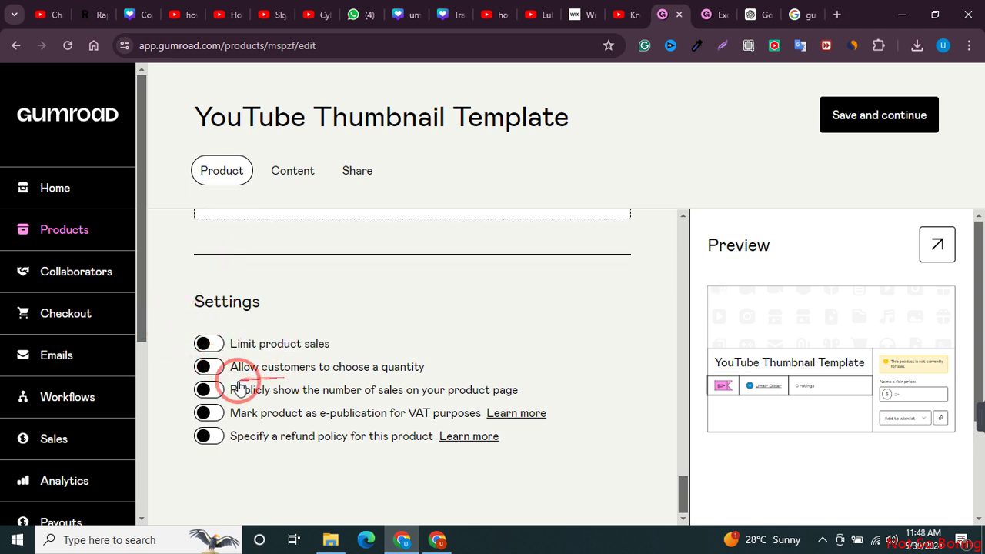
left_click(204, 369)
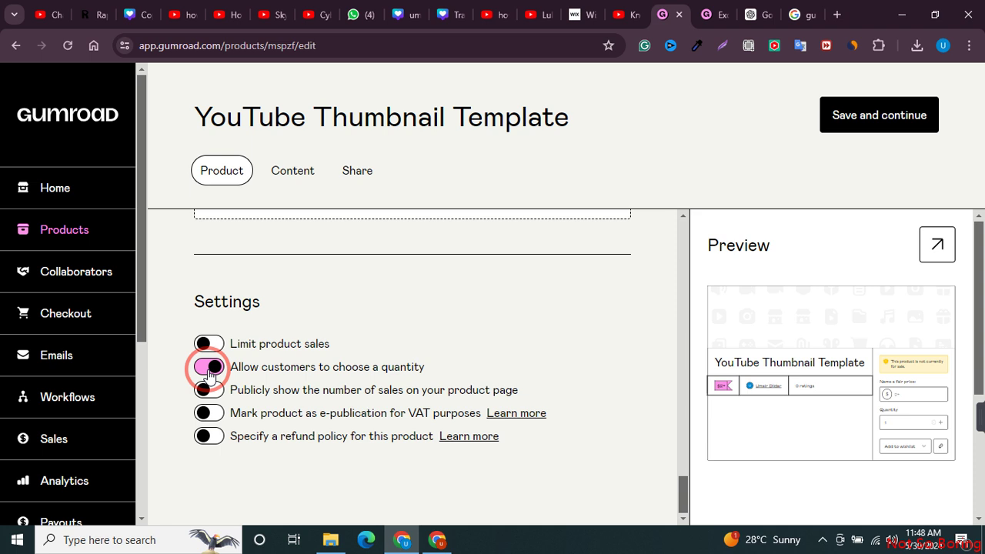
left_click(210, 373)
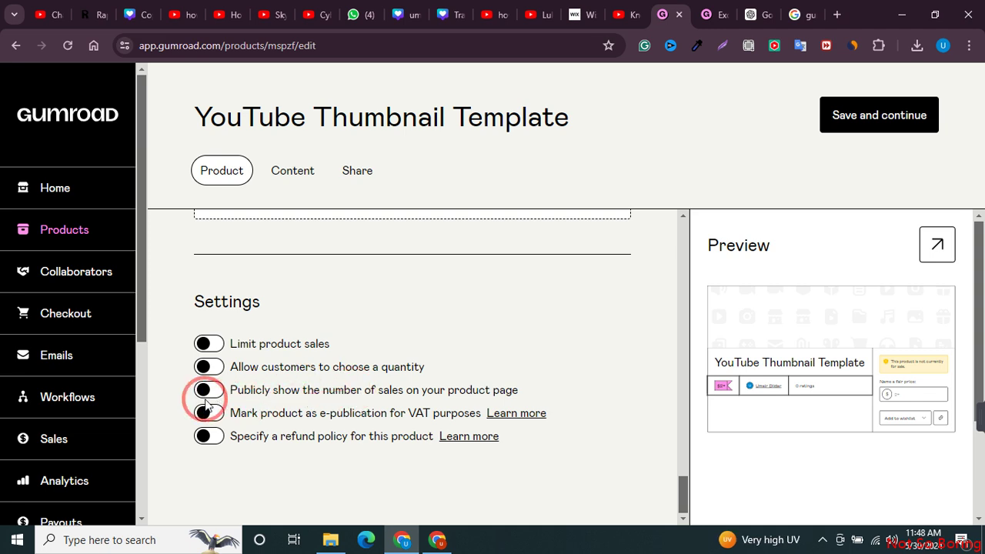
left_click(206, 399)
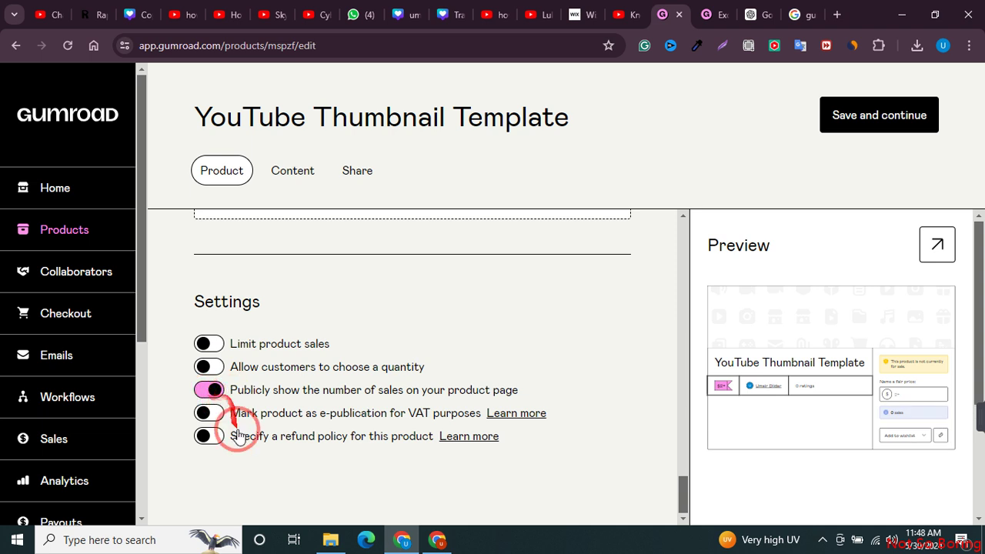
left_click(204, 391)
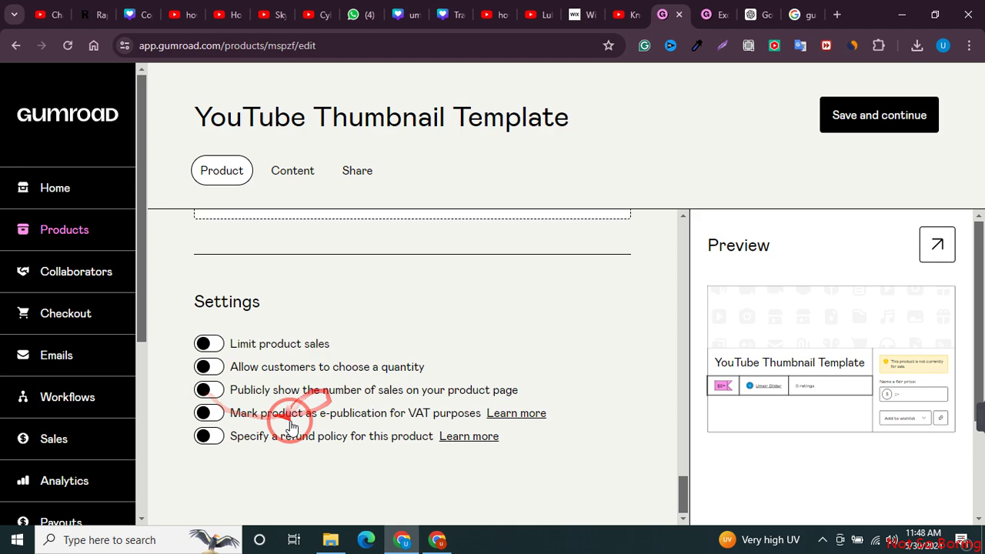
scroll(286, 422, "up", 5)
scroll(285, 423, "up", 5)
scroll(285, 423, "up", 5)
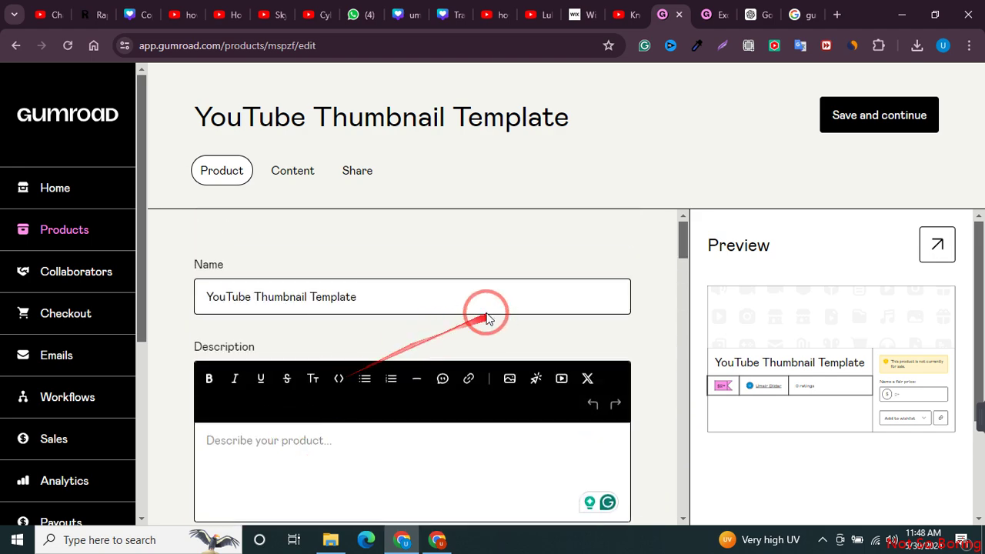
In the product's Content editor, start a file upload from Computer files.
left_click(295, 172)
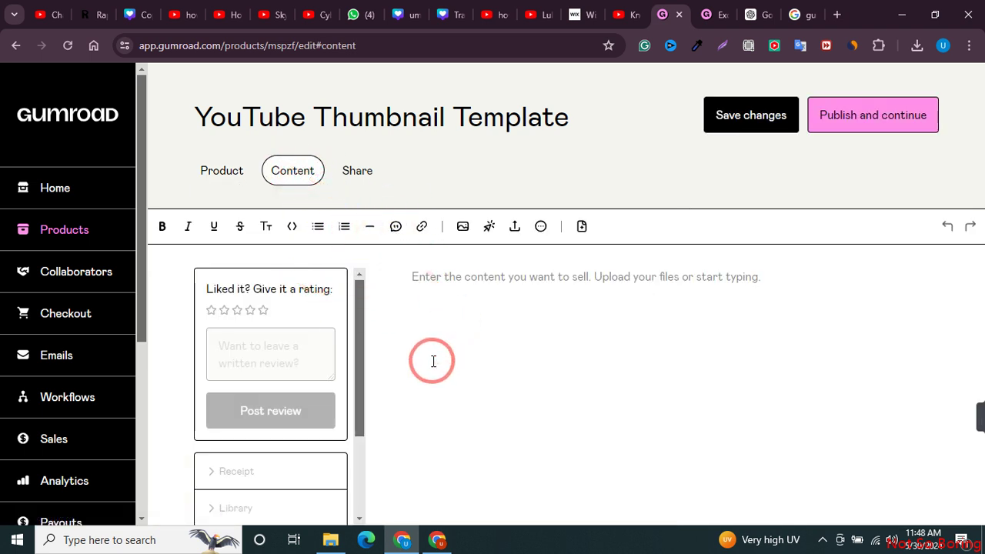
left_click(504, 305)
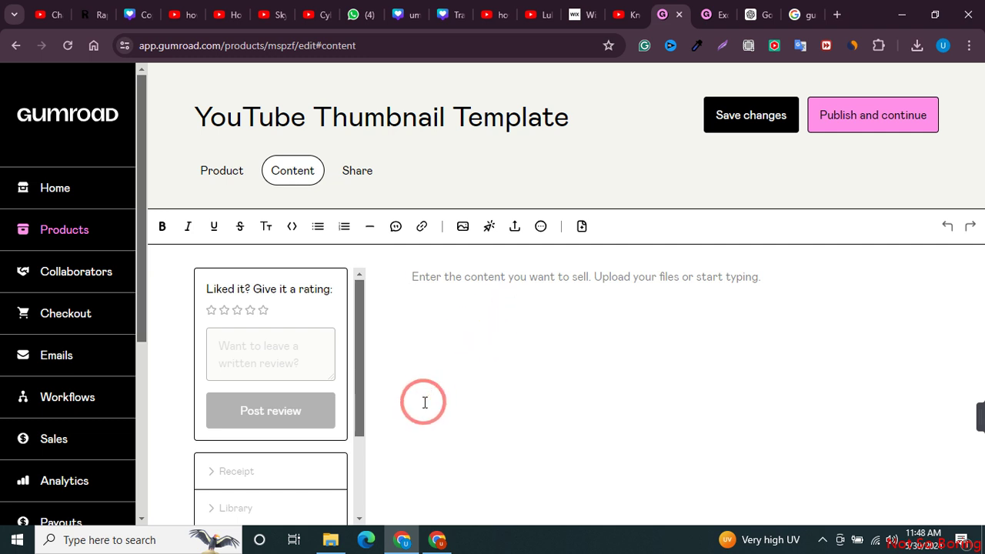
left_click(515, 227)
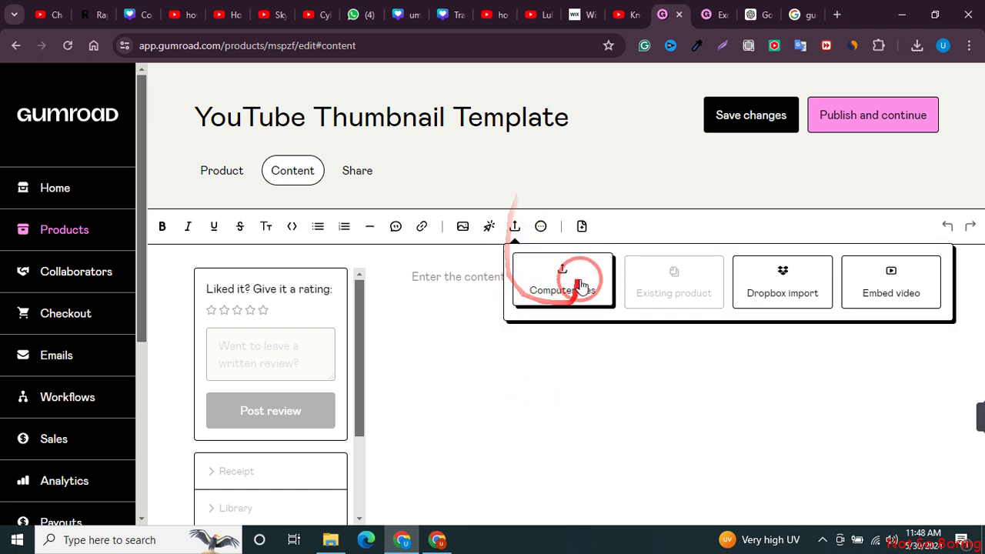
left_click(557, 273)
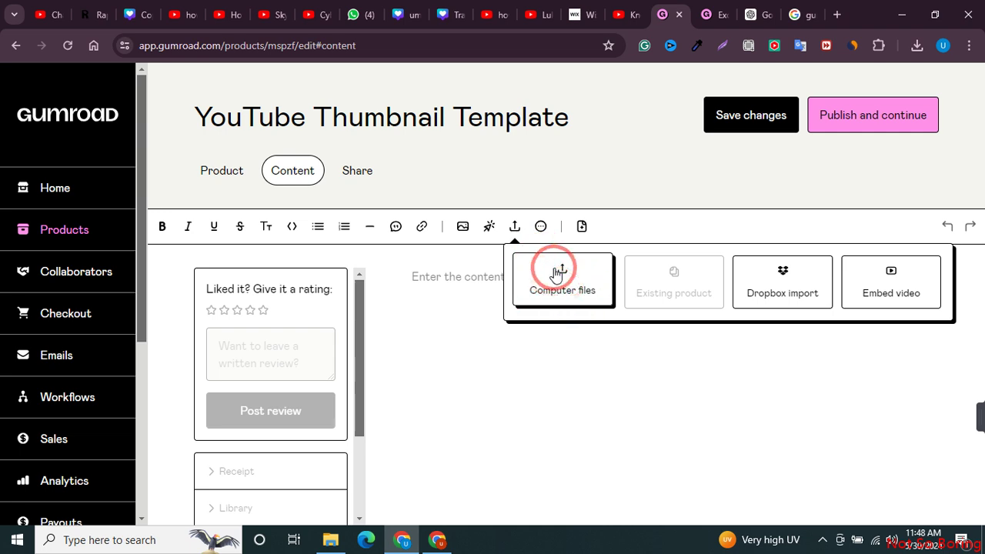
left_click(571, 291)
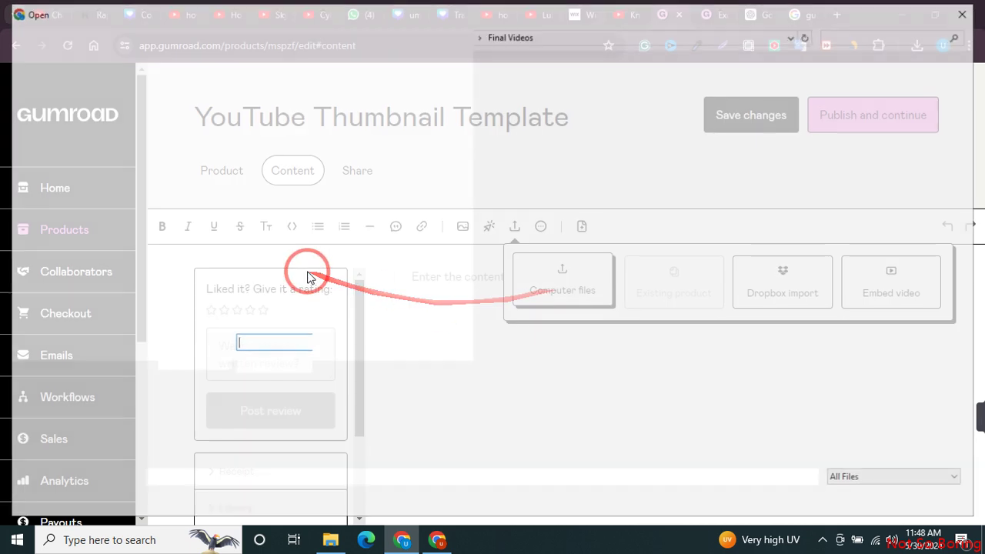
Upload the recent image umair (9) from Quick access.
scroll(46, 85, "up", 1)
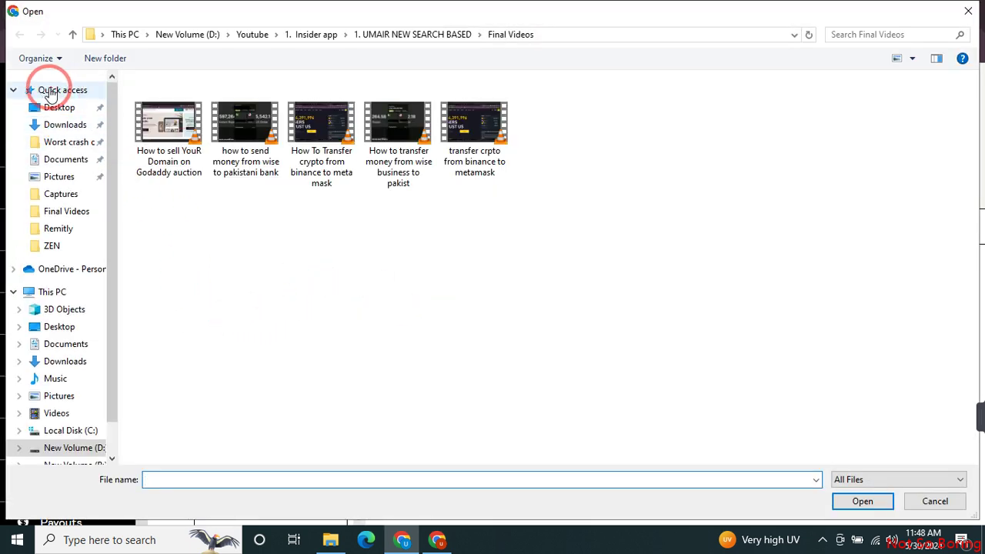
left_click(47, 90)
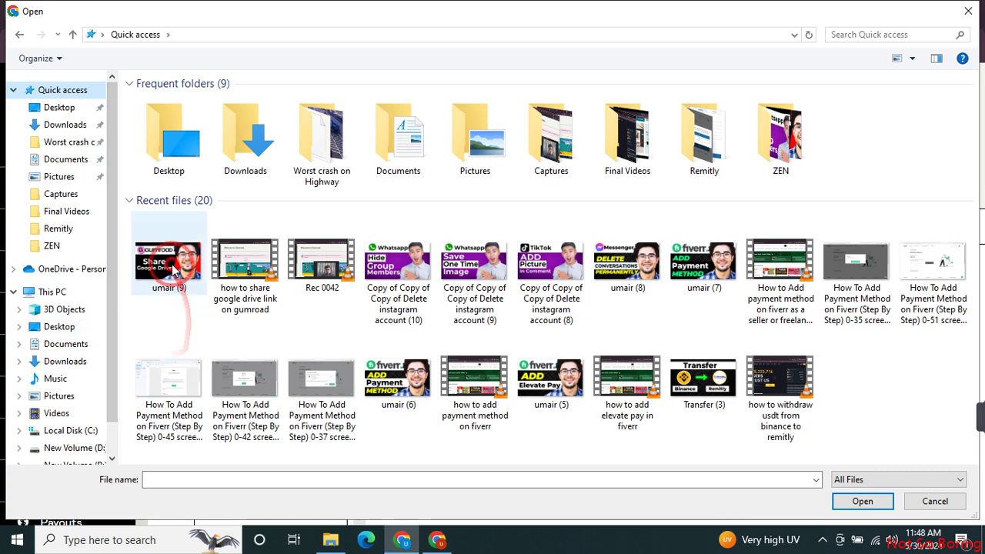
left_click(168, 270)
left_click(863, 501)
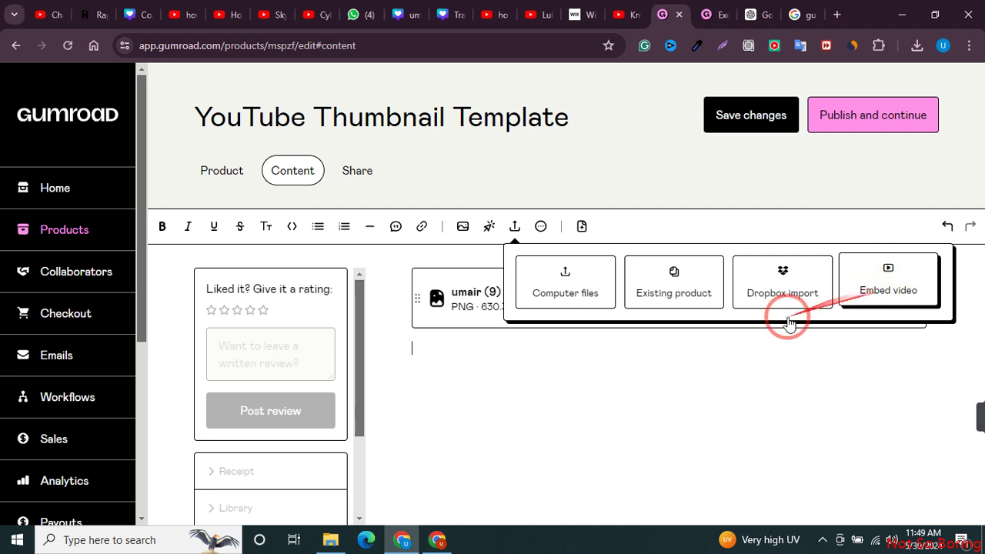
Close the upload options and abandon a started link, leaving only the umair (9) PNG.
left_click(532, 356)
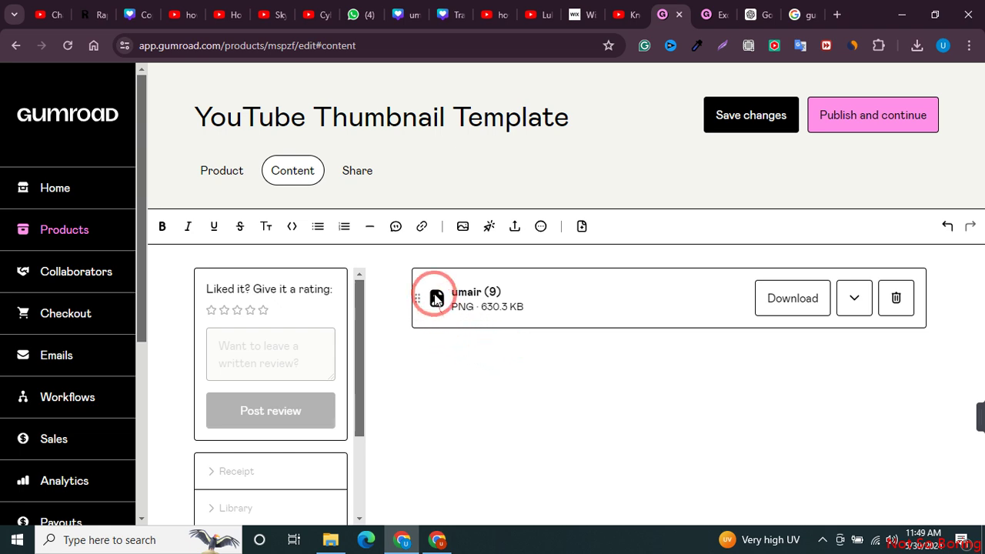
left_click(420, 228)
type("YouTube Thumbnail Tee")
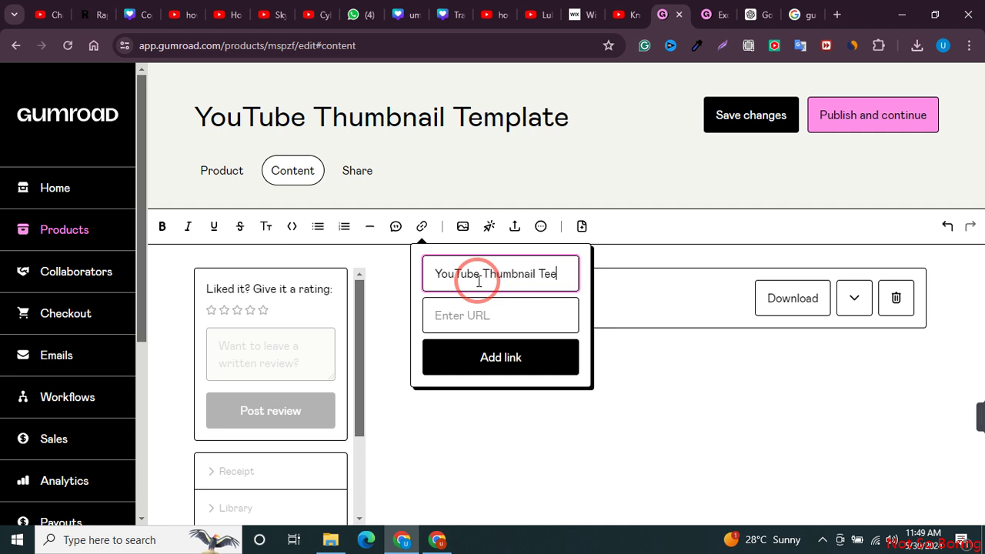
type("mp")
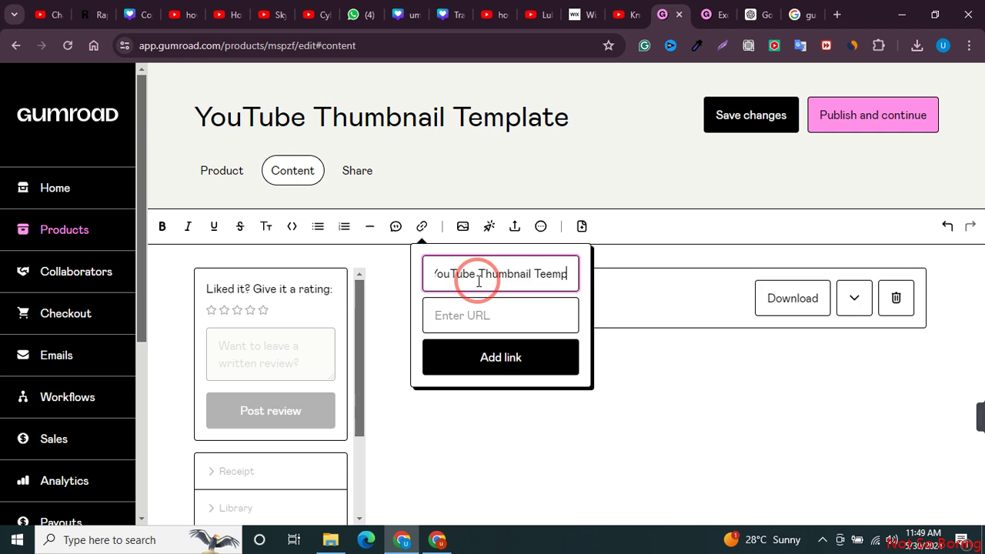
key("BackSpace")
key("BackSpace")
type("plate")
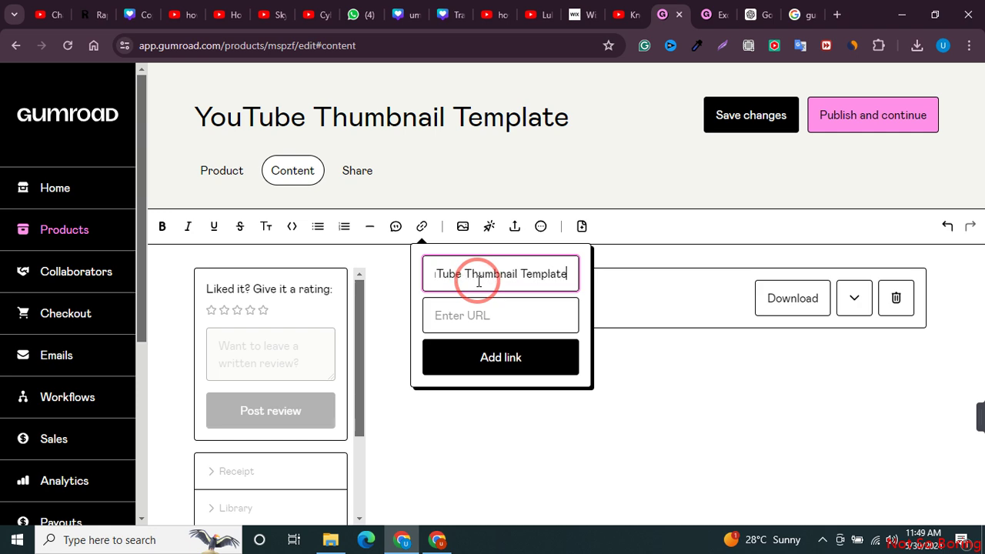
left_click(464, 316)
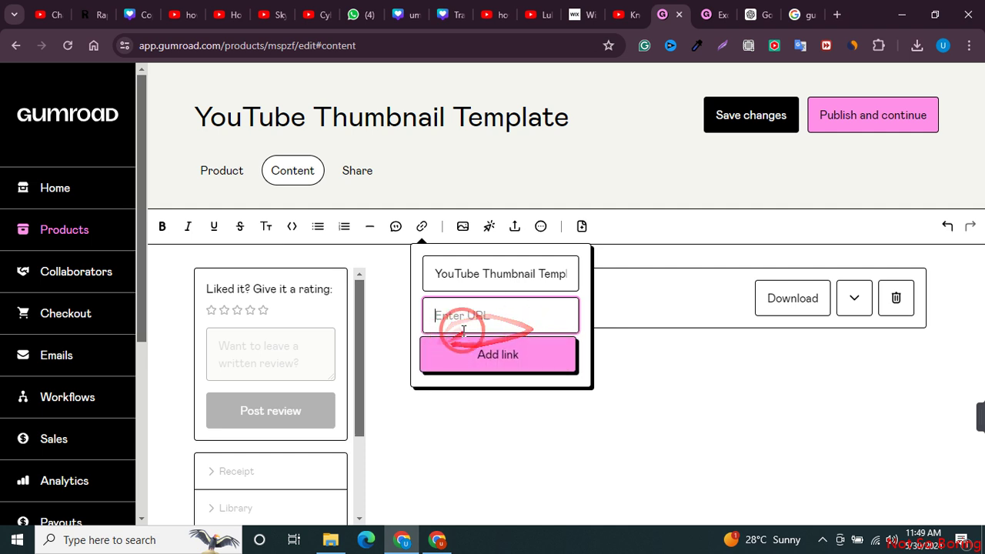
left_click(457, 316)
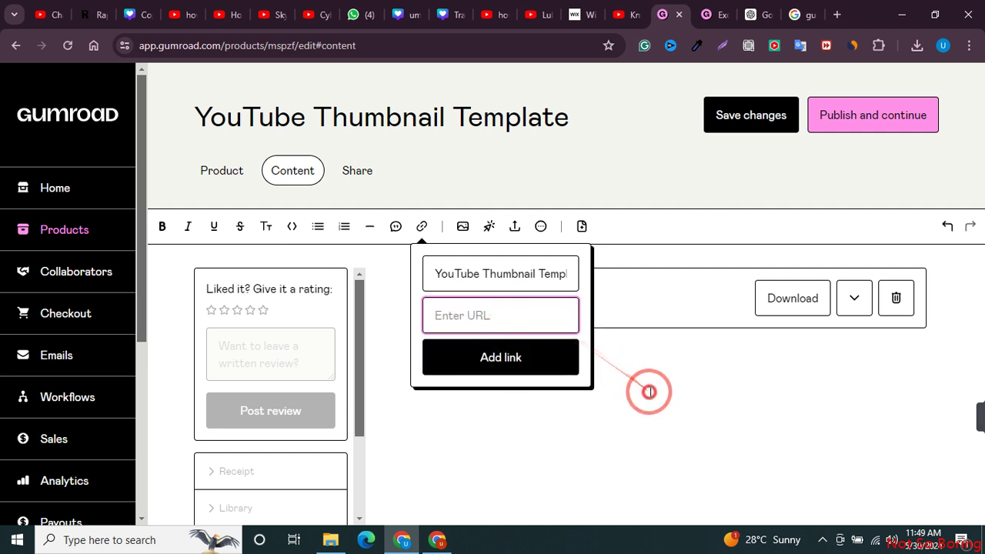
left_click(576, 372)
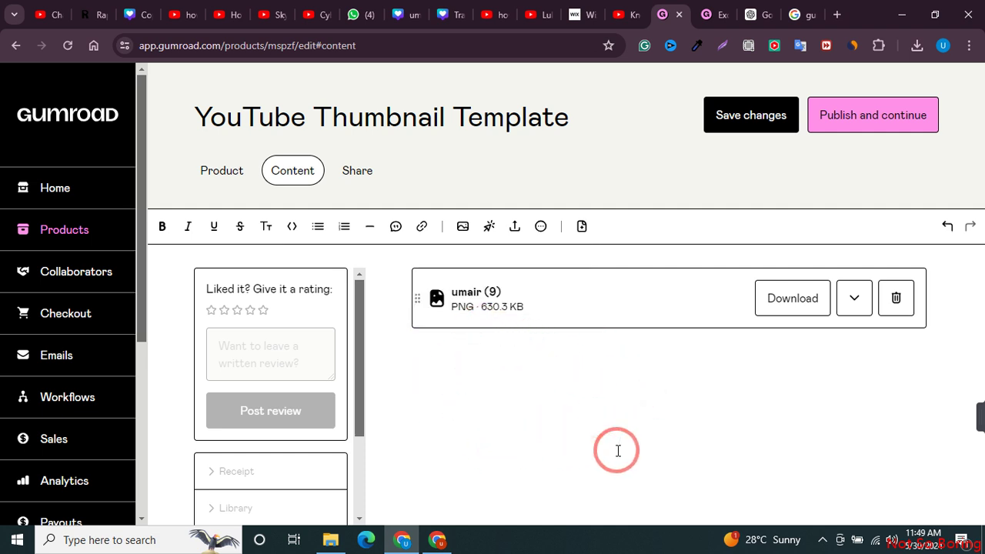